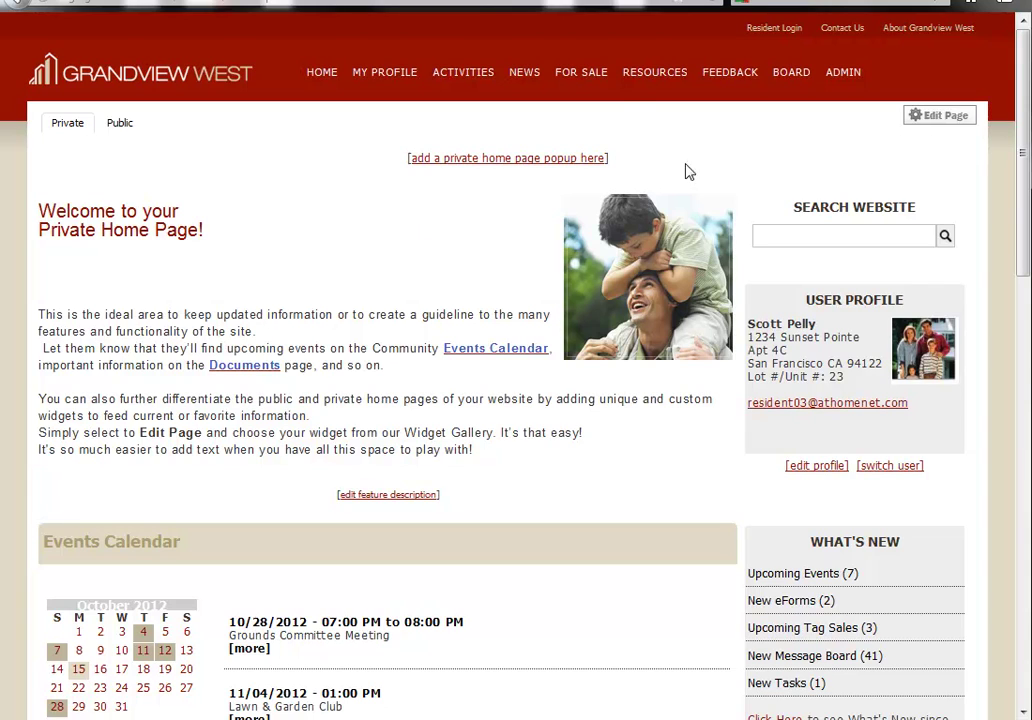
Open the Message Board from the NEWS menu and glance at the Choose Category list without picking one.
mouse_move(525, 90)
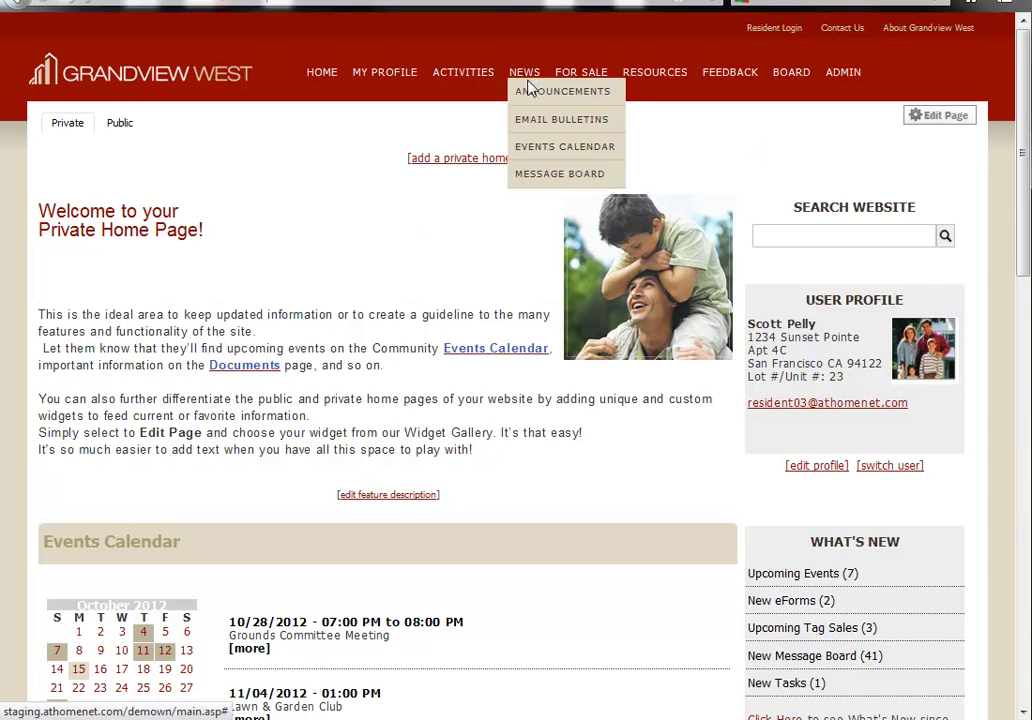
click(560, 174)
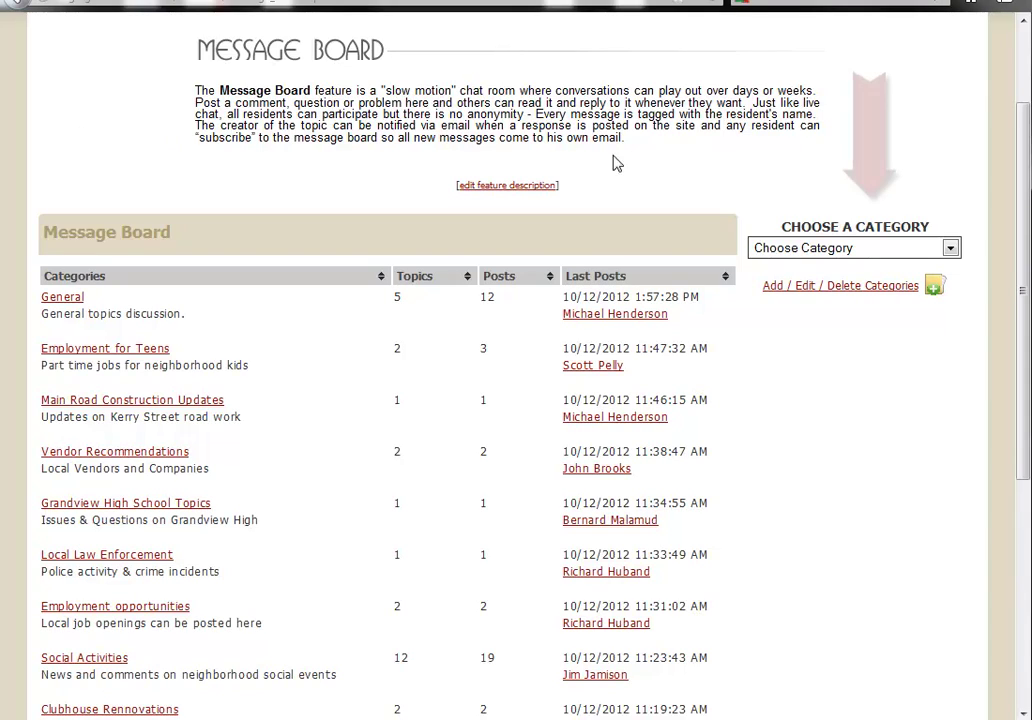
click(951, 249)
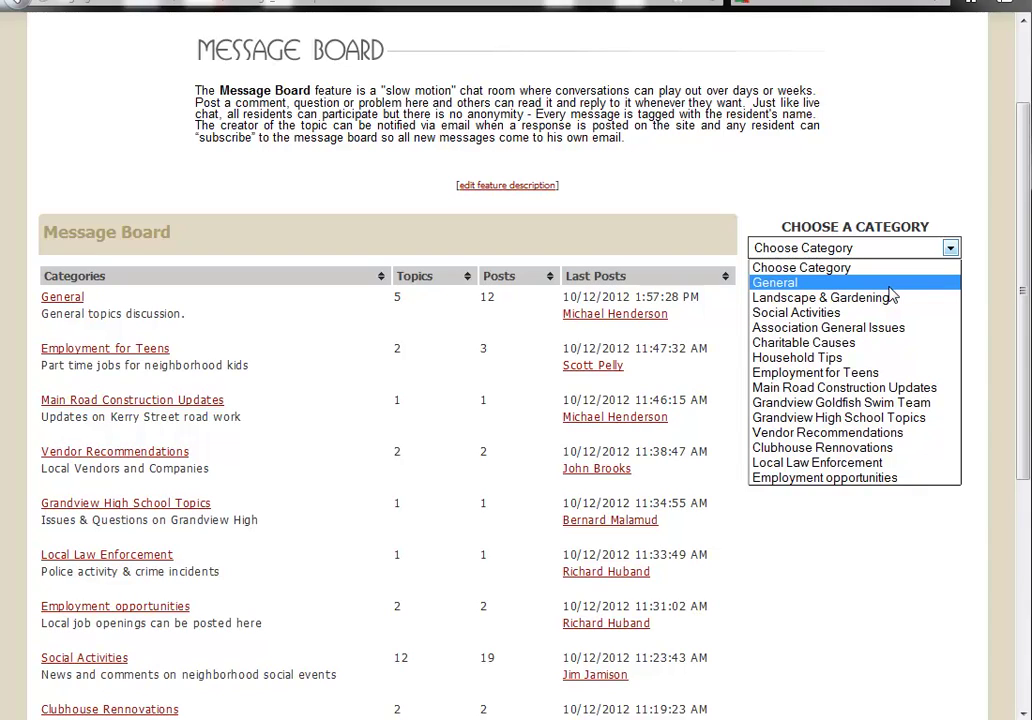
key(Escape)
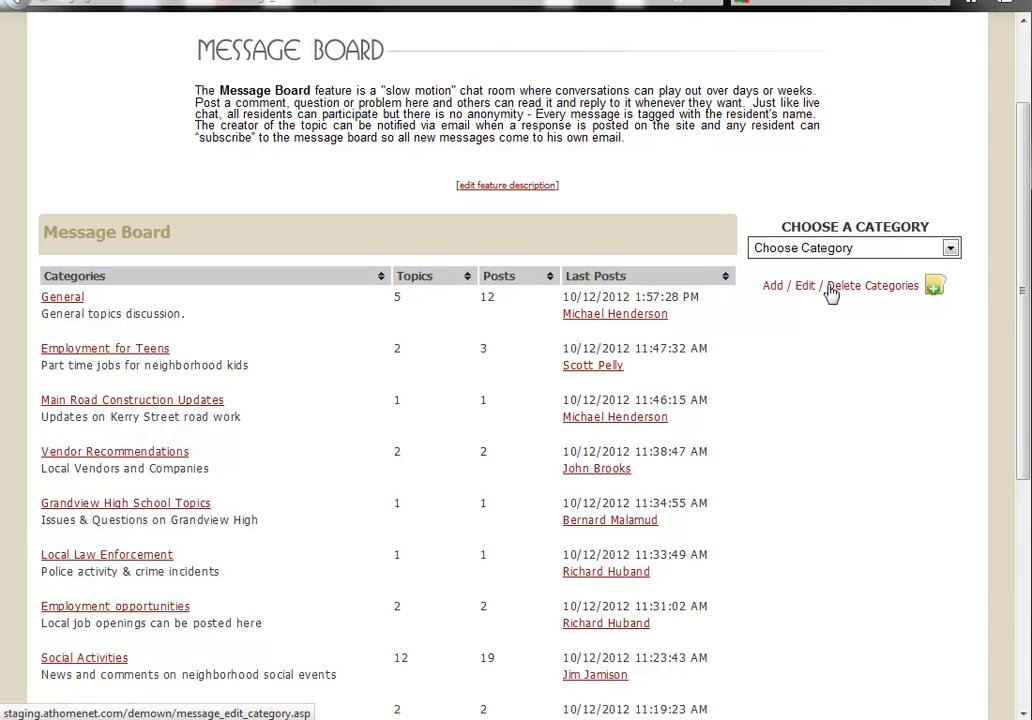
Create the category 'Evening Activity Groups' with the pasted description and view security level 25.
click(830, 289)
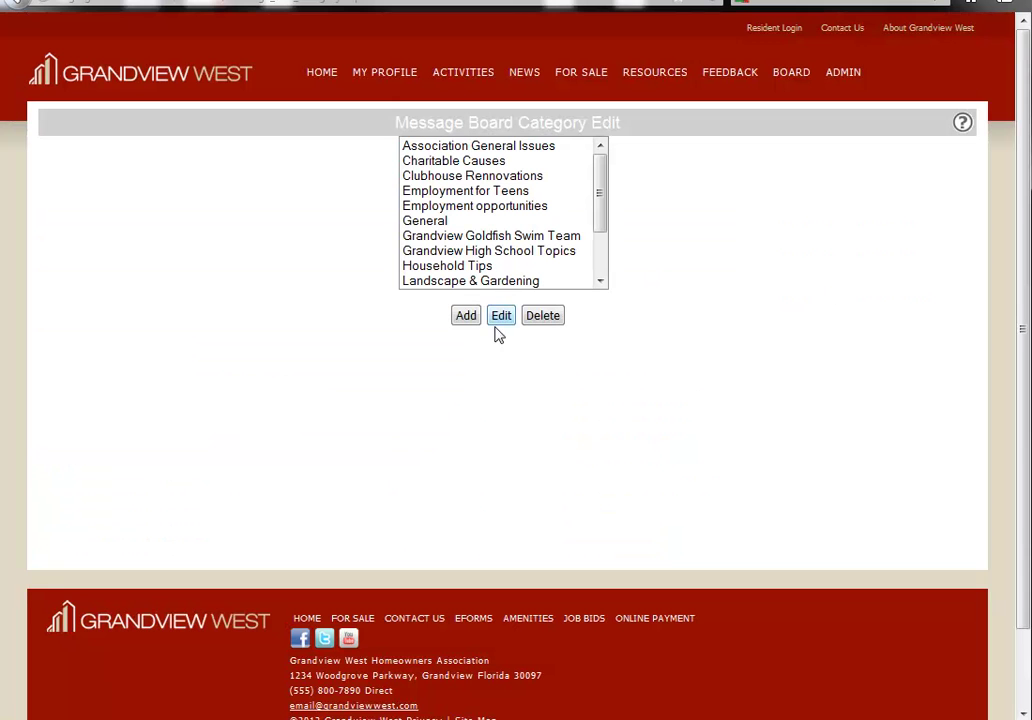
click(496, 323)
click(455, 148)
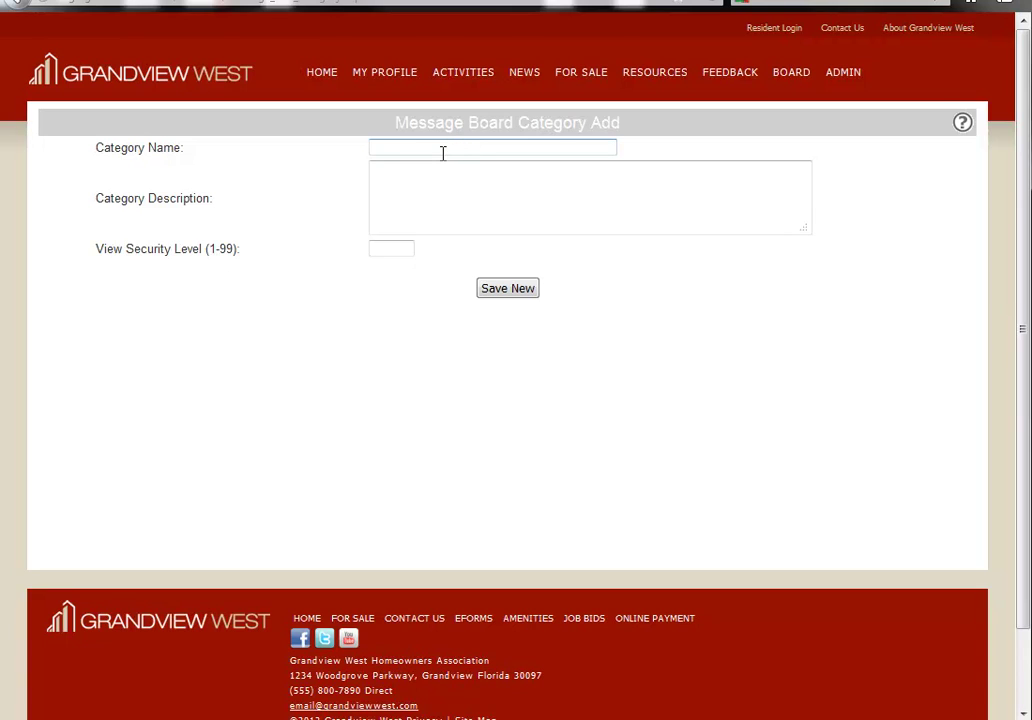
text(Evening Activity Groups)
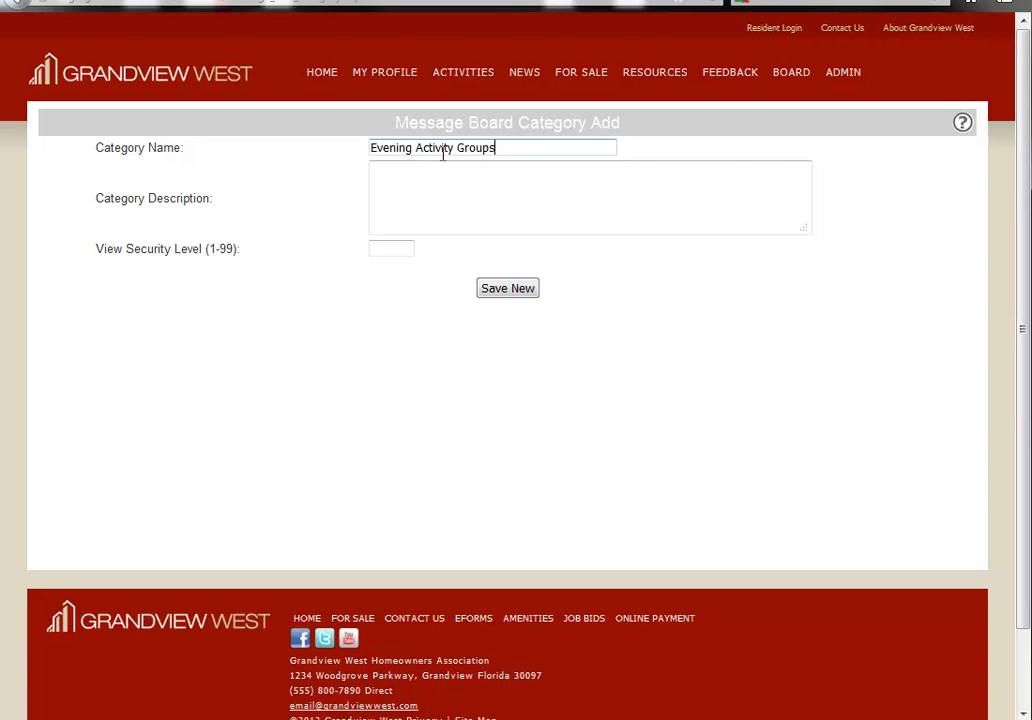
key(Tab)
text(Groups of residents who meet on weekday evenings for social events, collegiate study sessions, or other pm hour events.)
click(399, 250)
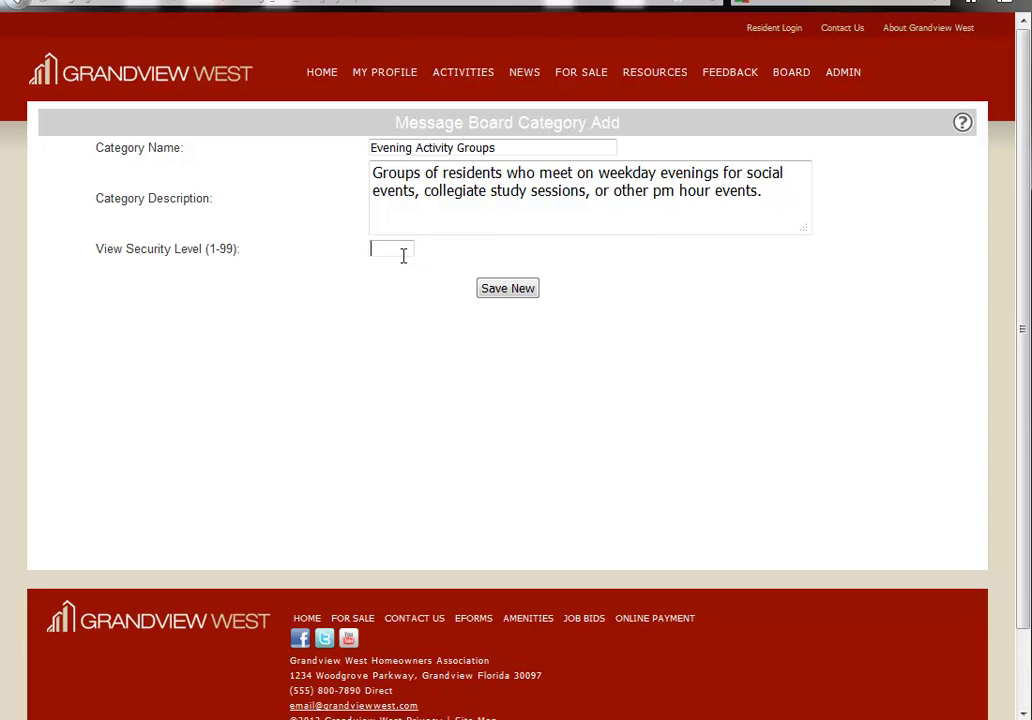
text(25)
click(510, 290)
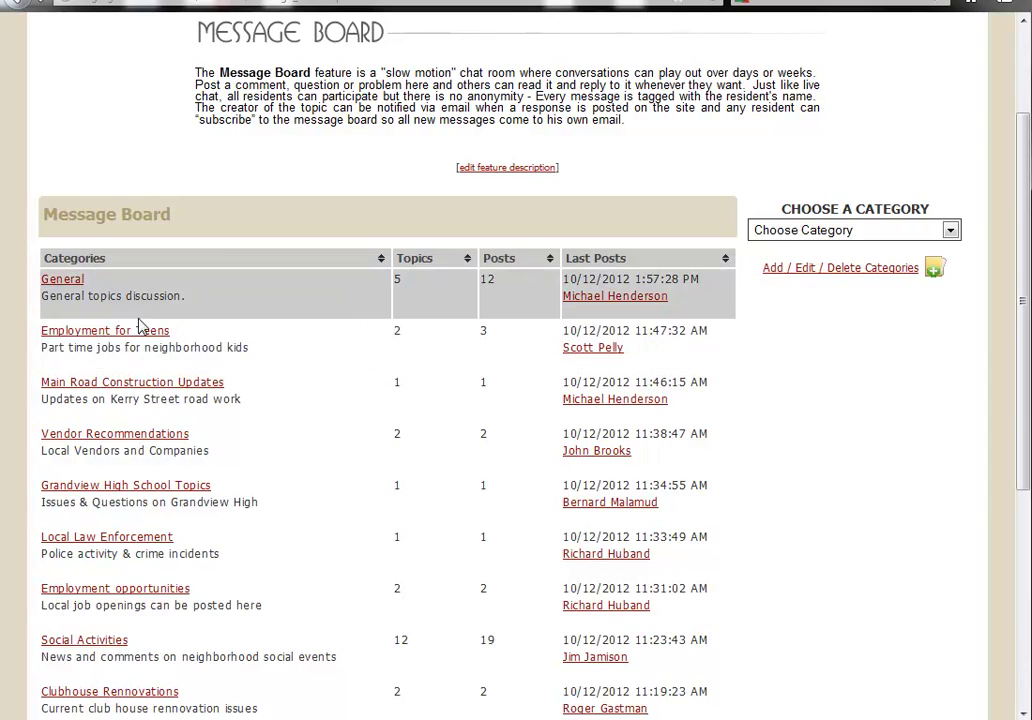
Look over the Employment for Teens topics, then return to the category list.
click(140, 331)
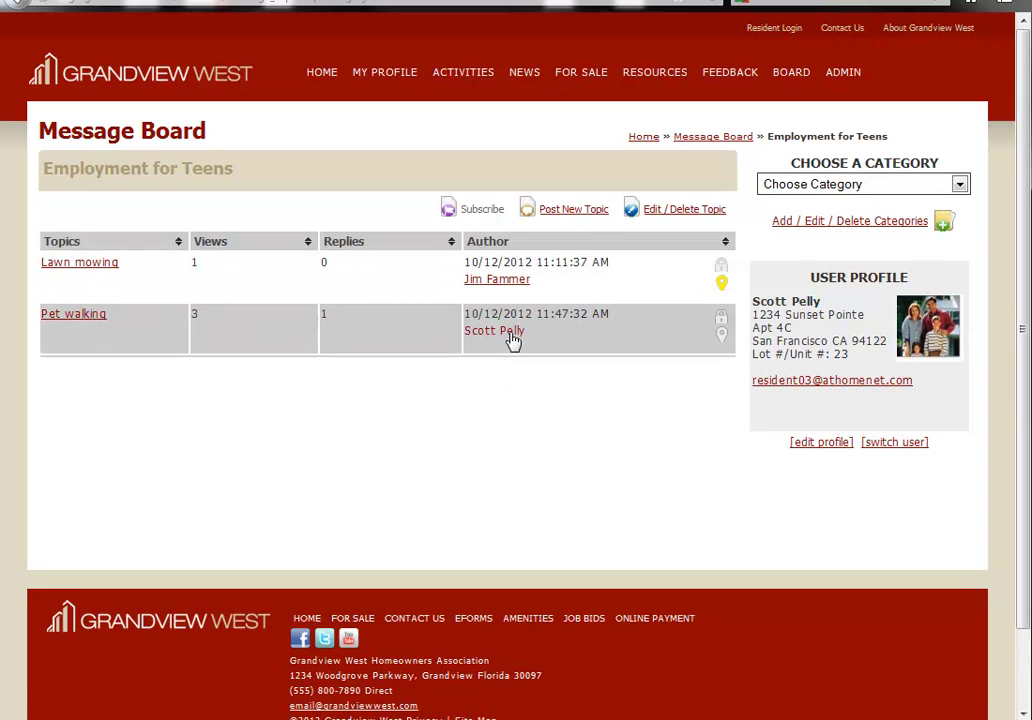
key(alt+Left)
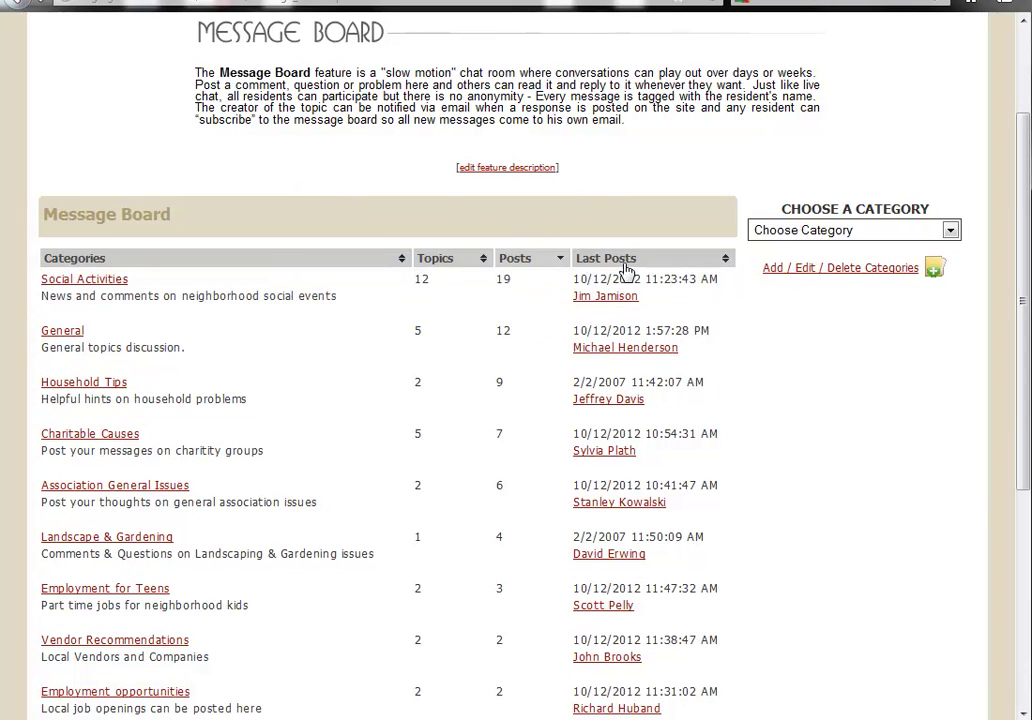
Sort categories by Last Posts, find Evening Activity Groups on page 2, then return to page 1.
click(726, 259)
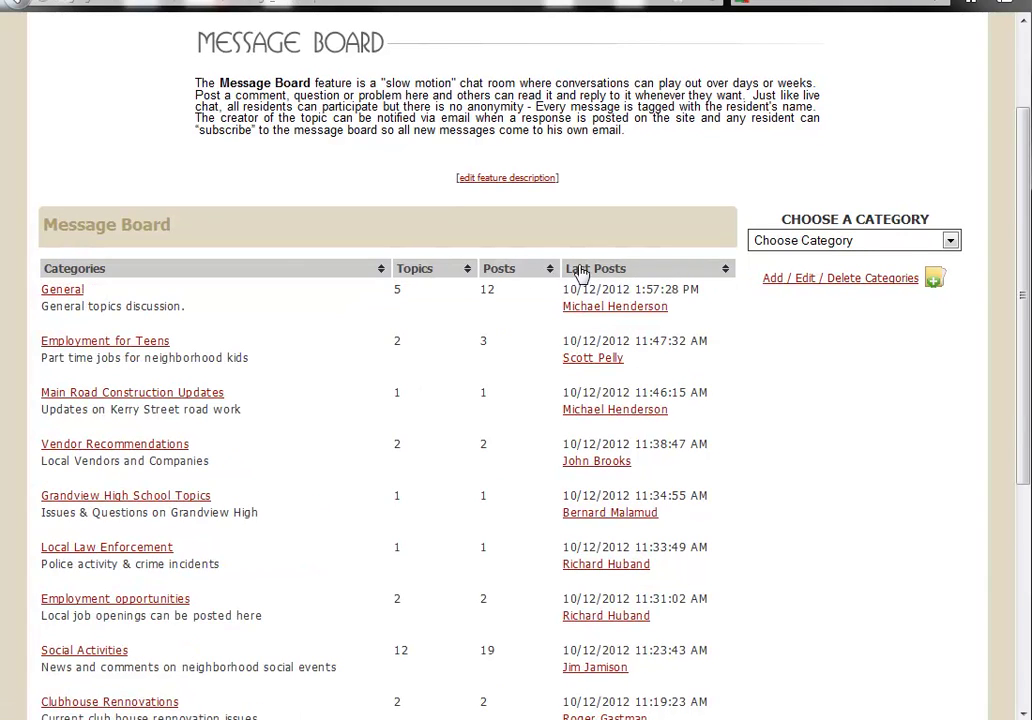
scroll(100, 645, down, 3)
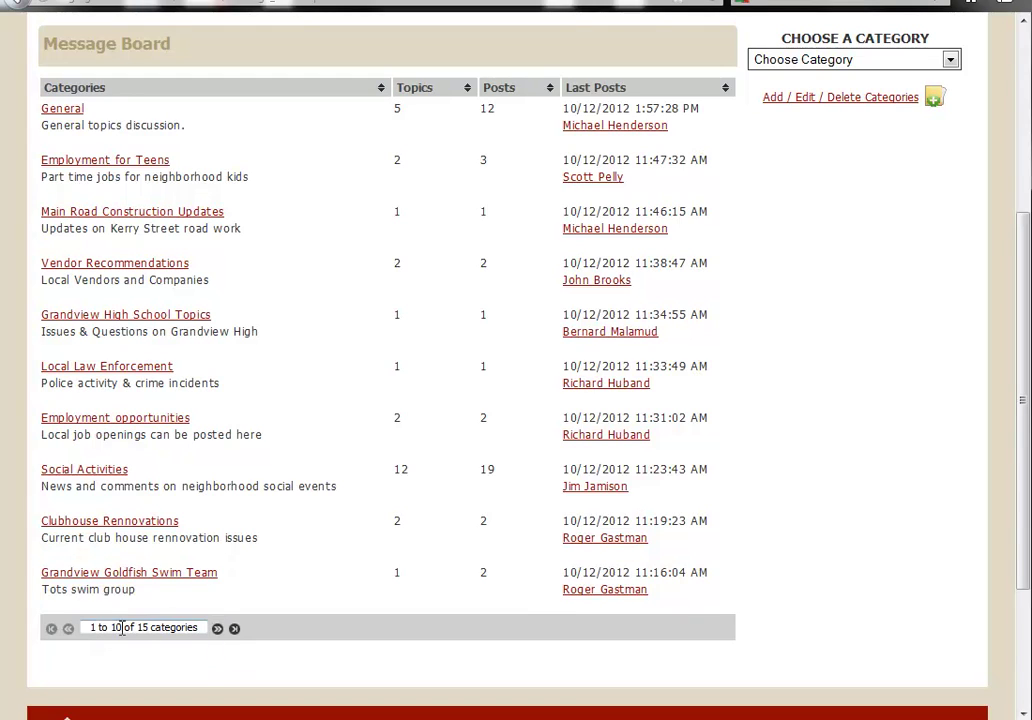
drag(89, 628, 200, 636)
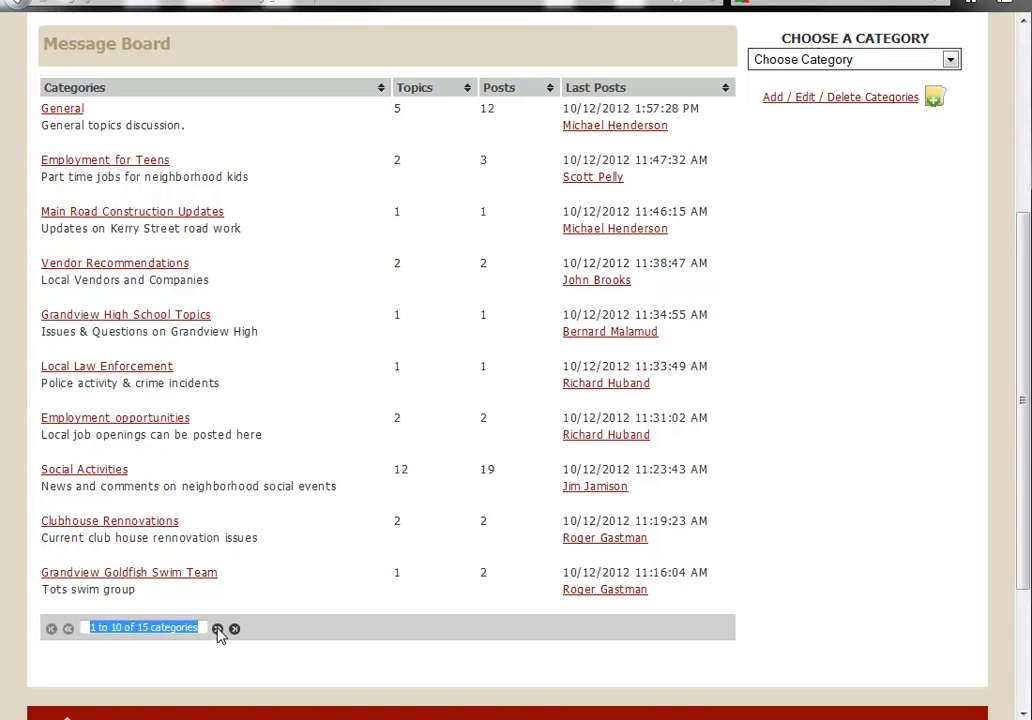
click(218, 630)
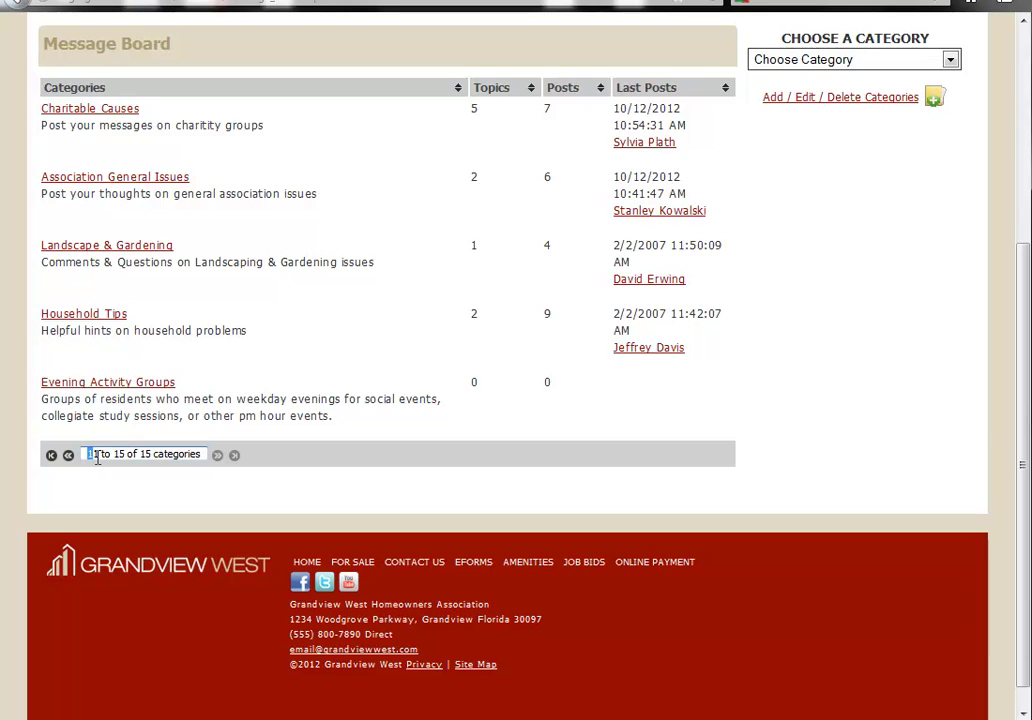
drag(85, 455, 203, 455)
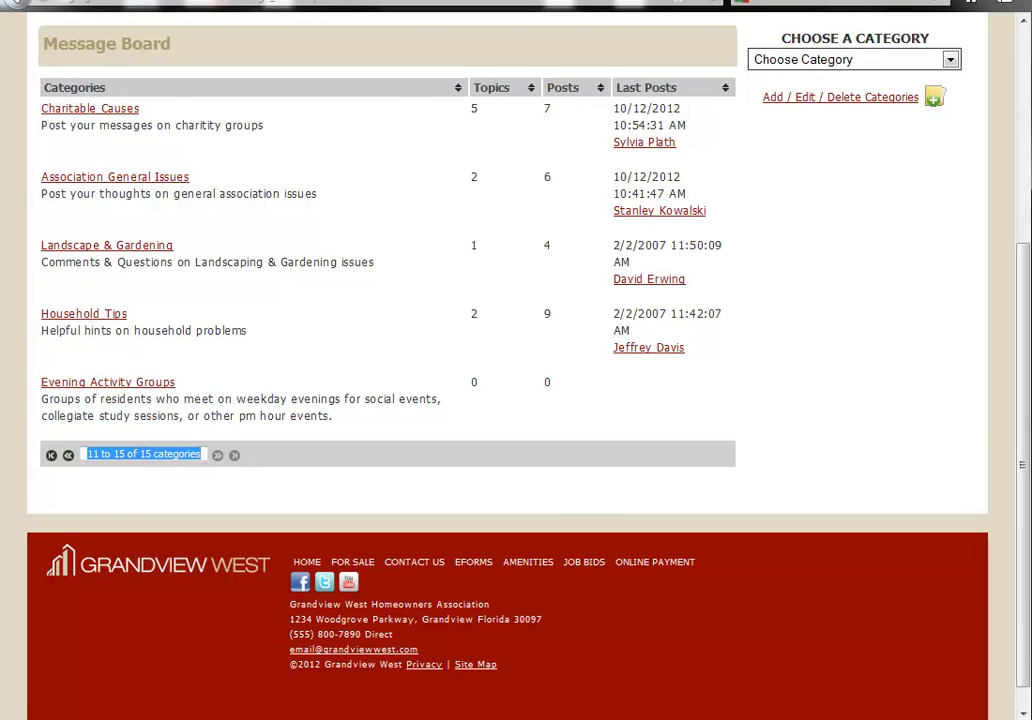
key(F5)
drag(1020, 472, 1025, 362)
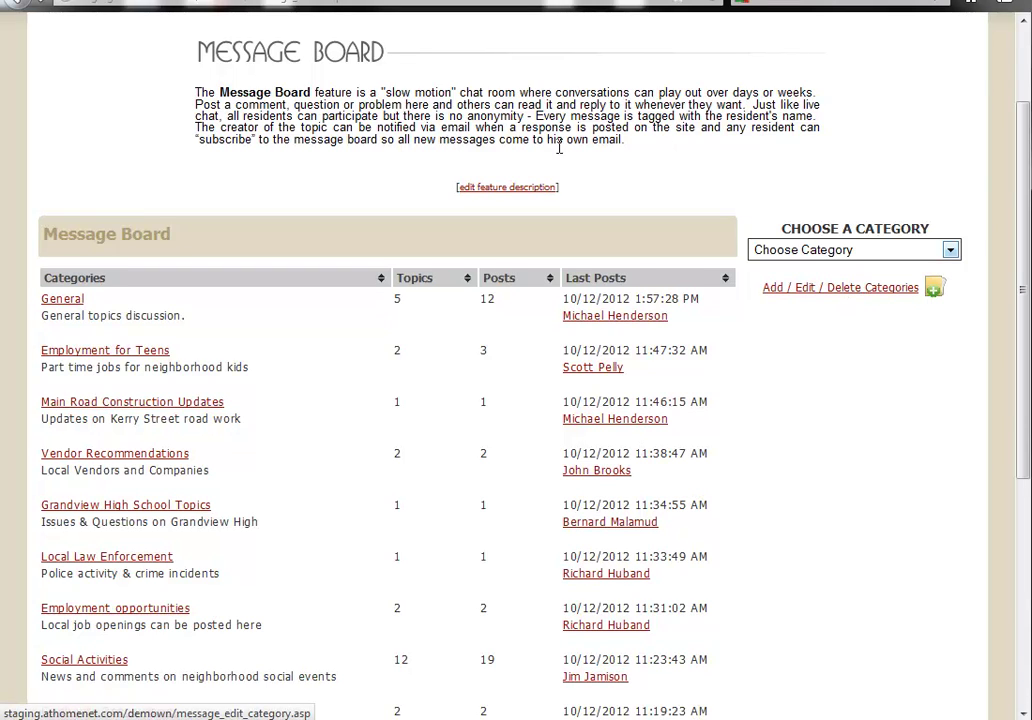
Read through the Spades/ Poker Night thread in General, then go back to General's topic list.
click(76, 304)
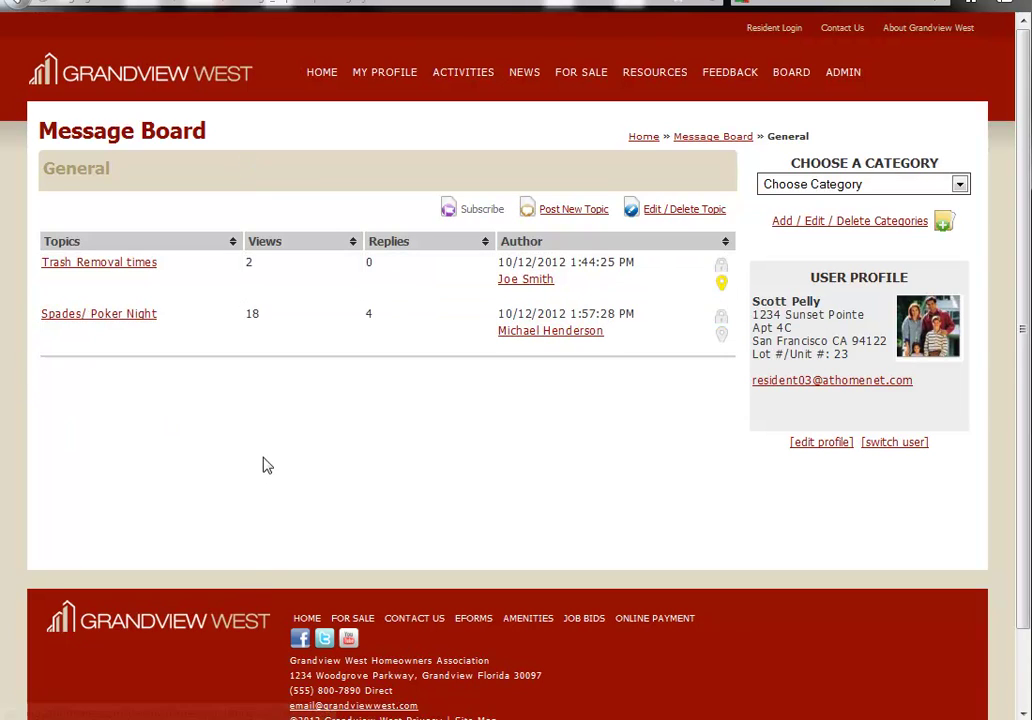
click(137, 331)
drag(1016, 161, 1016, 345)
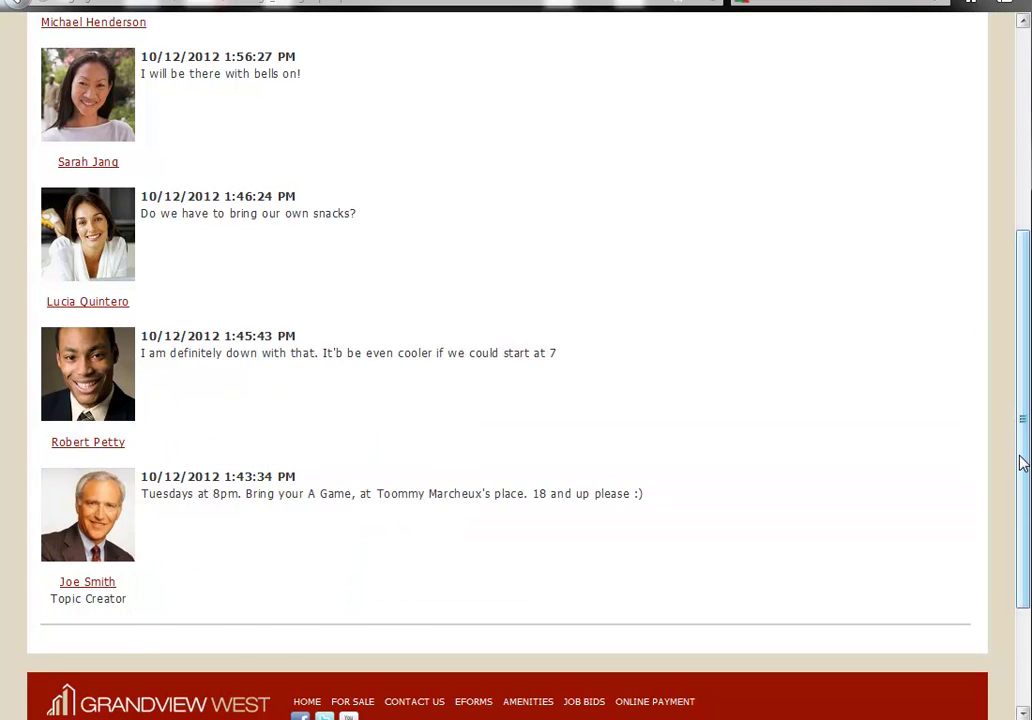
drag(1021, 461, 1014, 306)
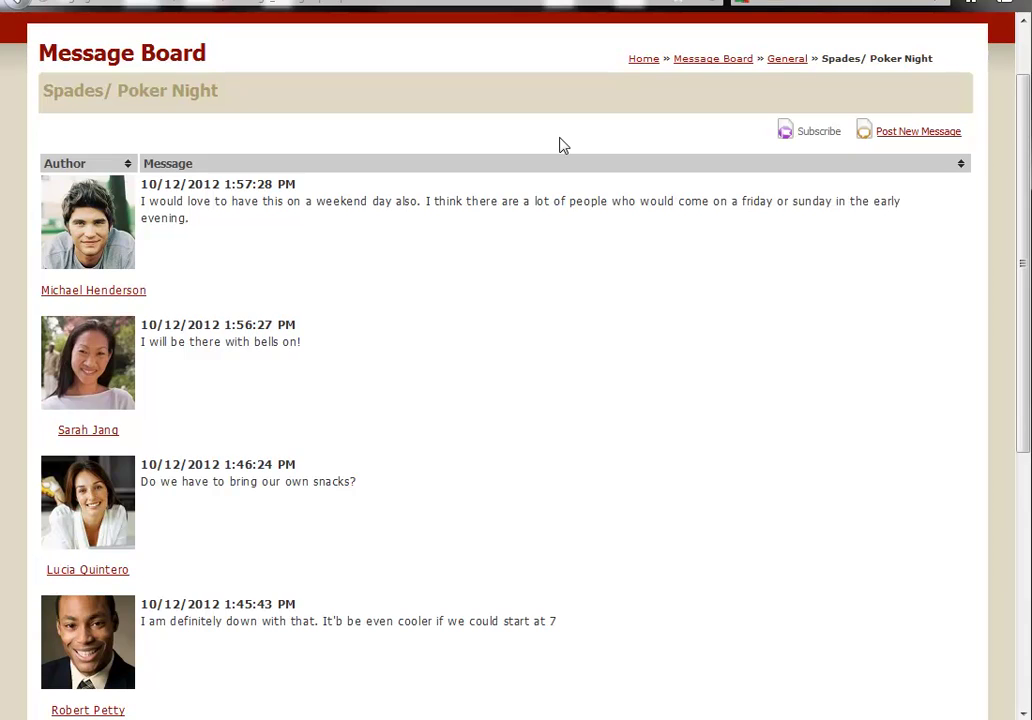
key(alt+Left)
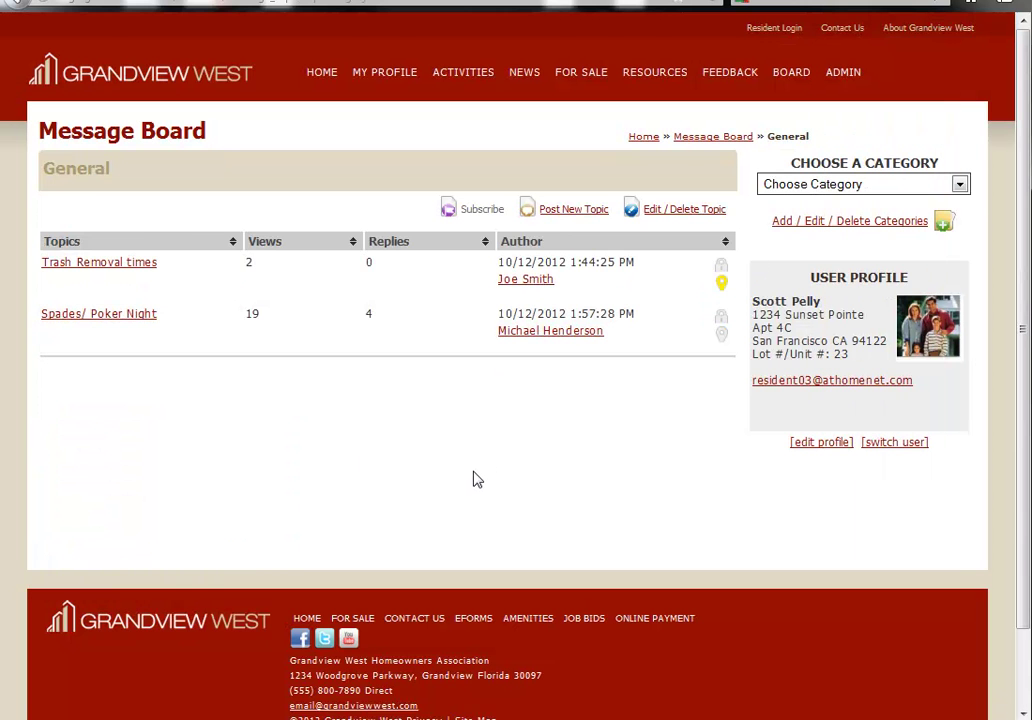
Edit the Spades/ Poker Night topic and change its category from General to Social Activities.
click(673, 211)
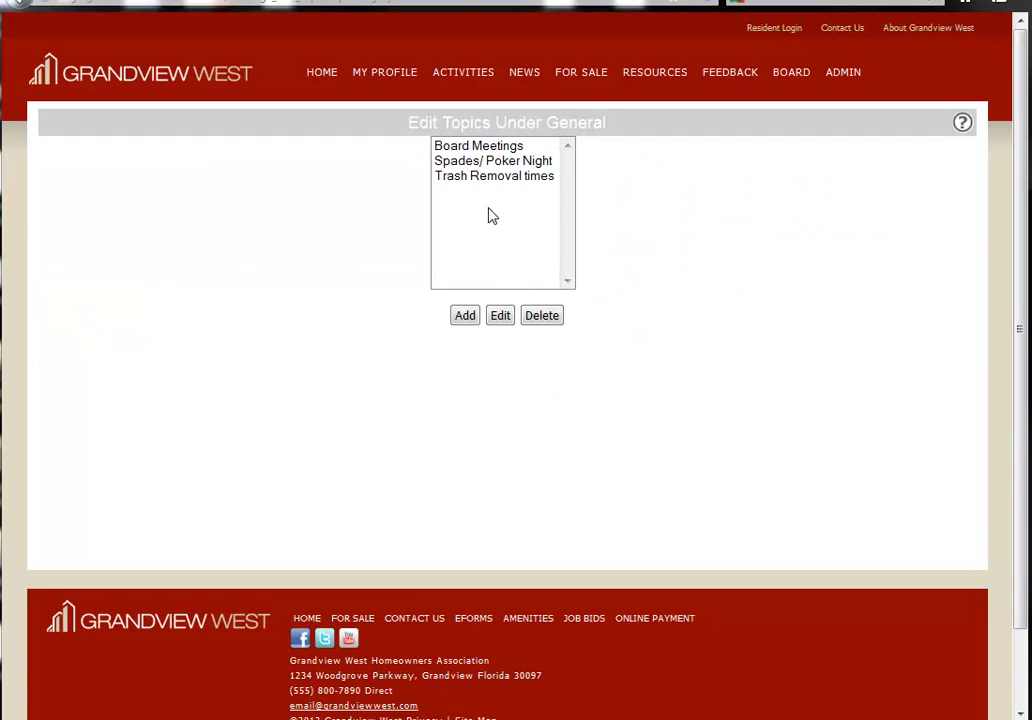
click(478, 161)
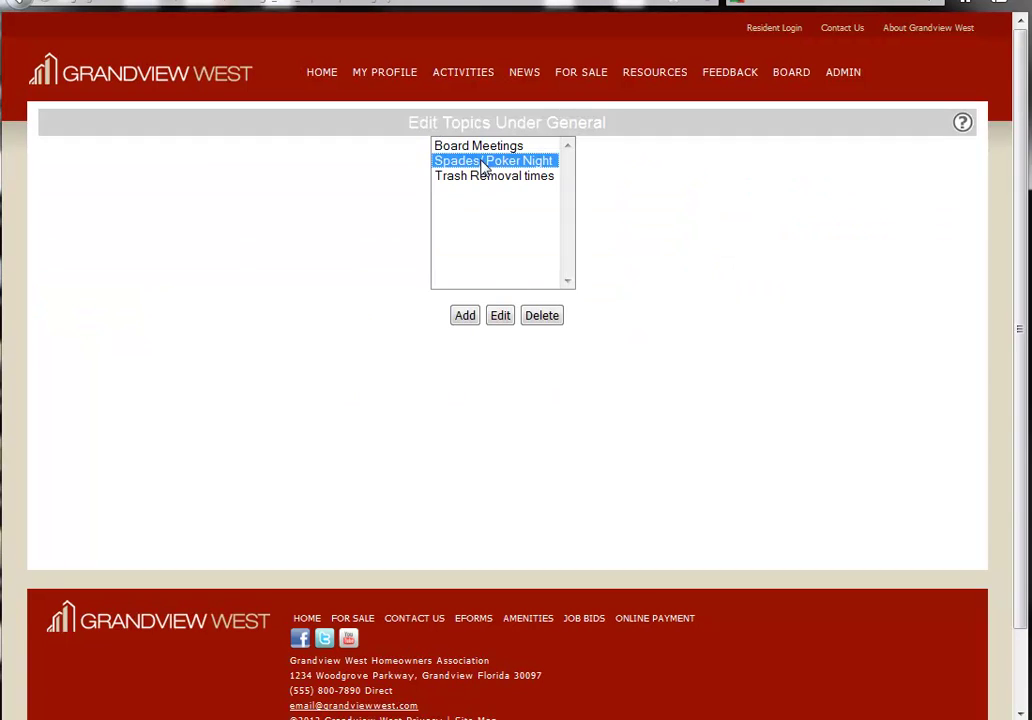
click(500, 318)
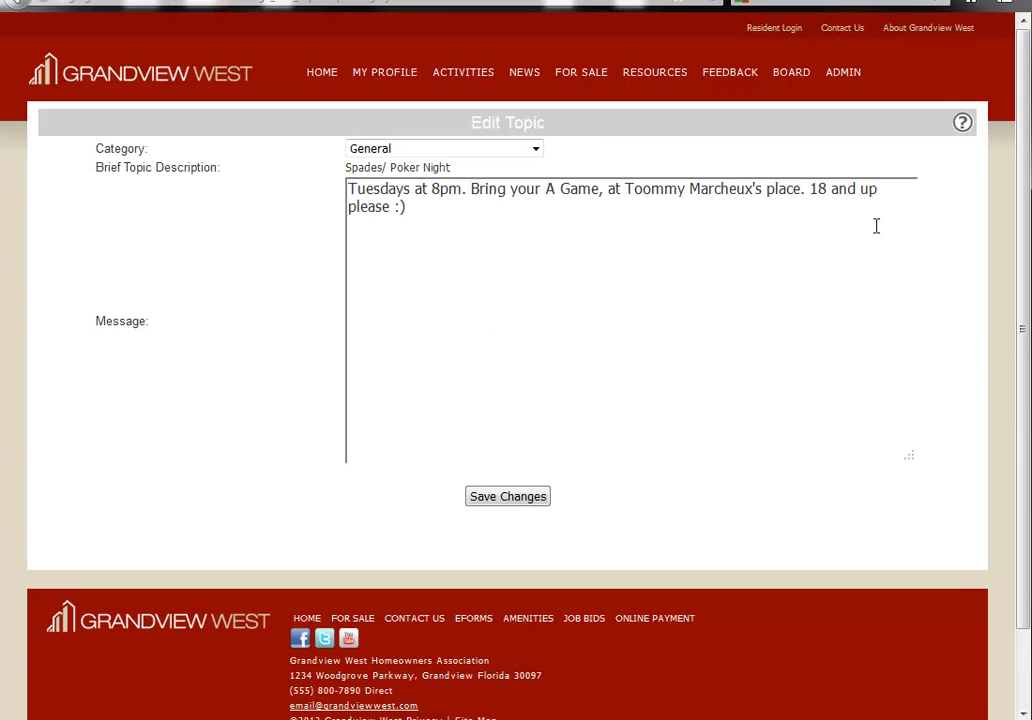
click(536, 148)
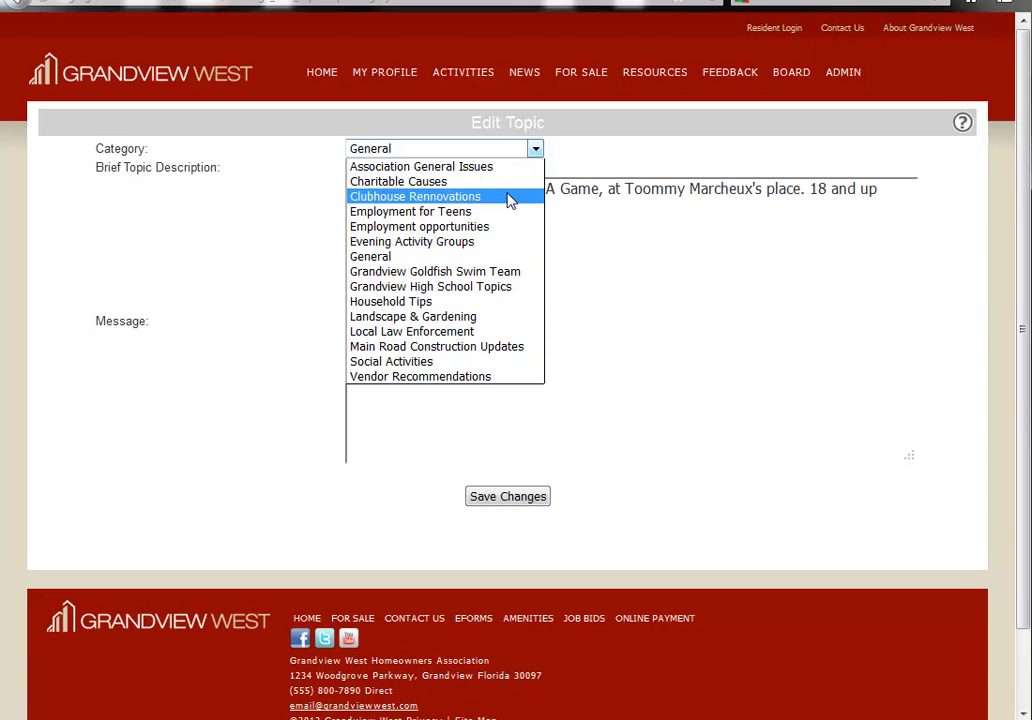
click(503, 362)
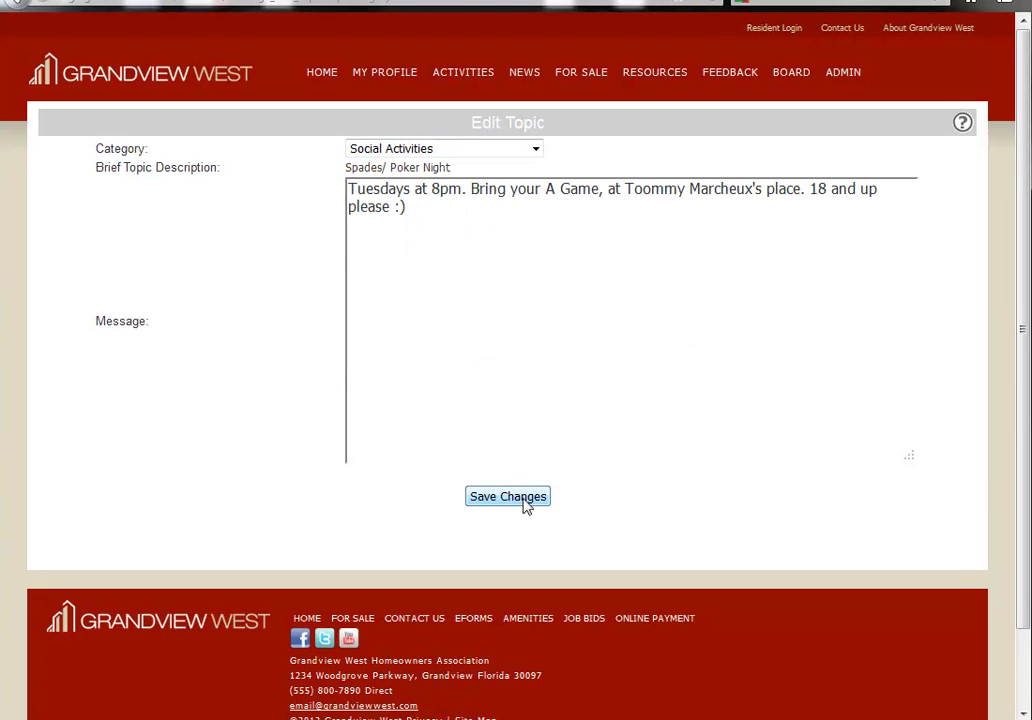
Save the topic, confirm Spades/ Poker Night now appears under Social Activities, and return to the categories.
click(515, 500)
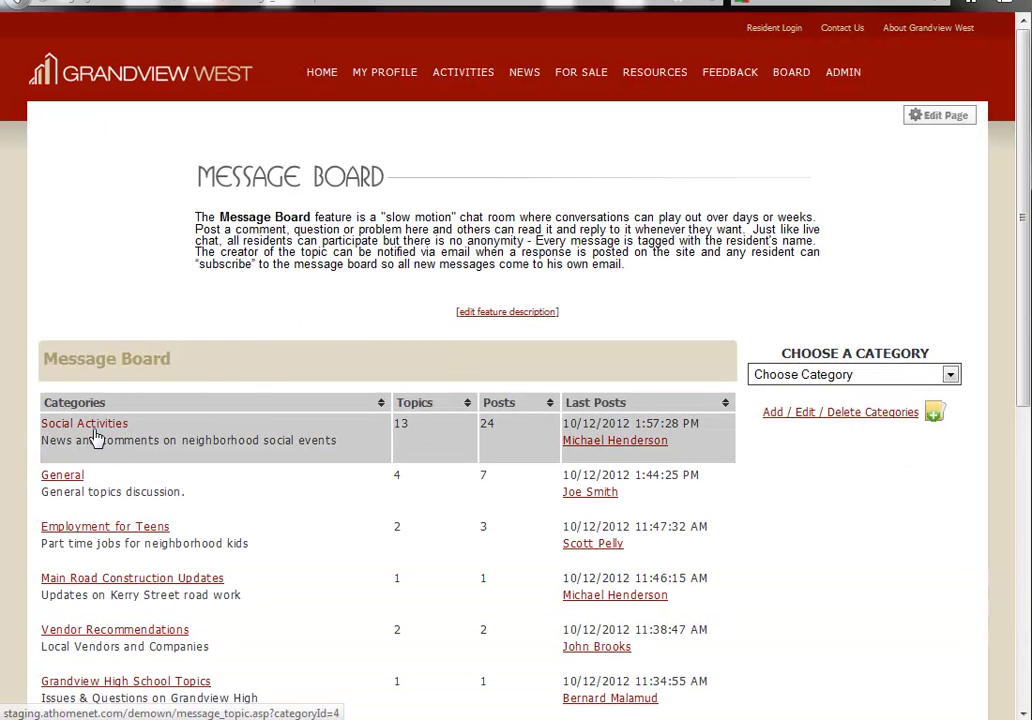
click(95, 437)
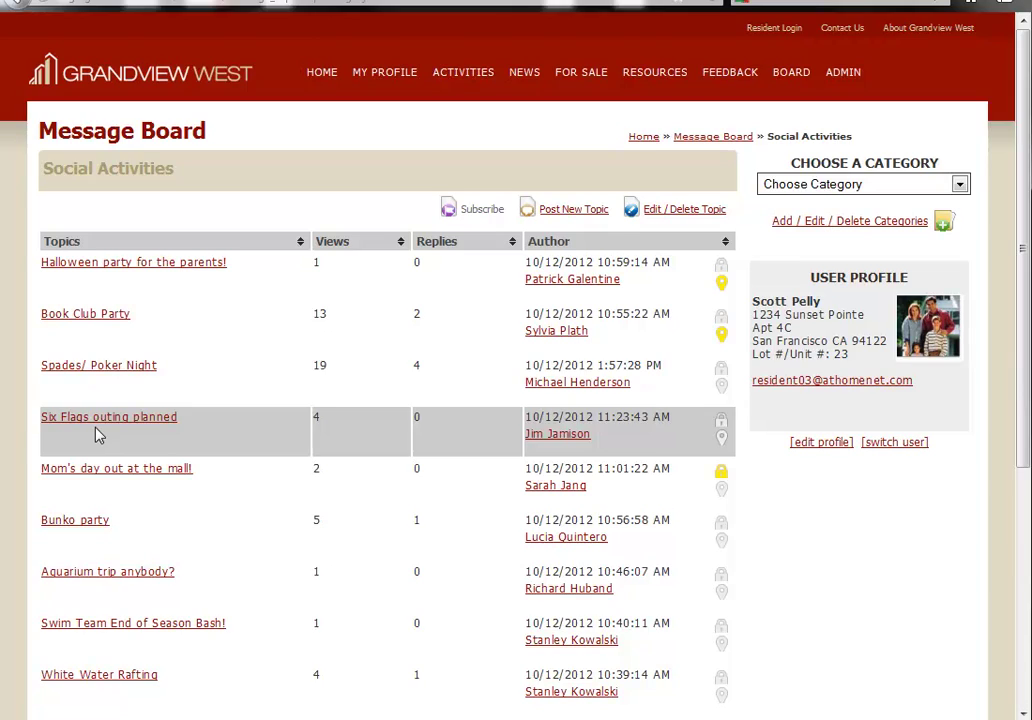
scroll(97, 430, down, 3)
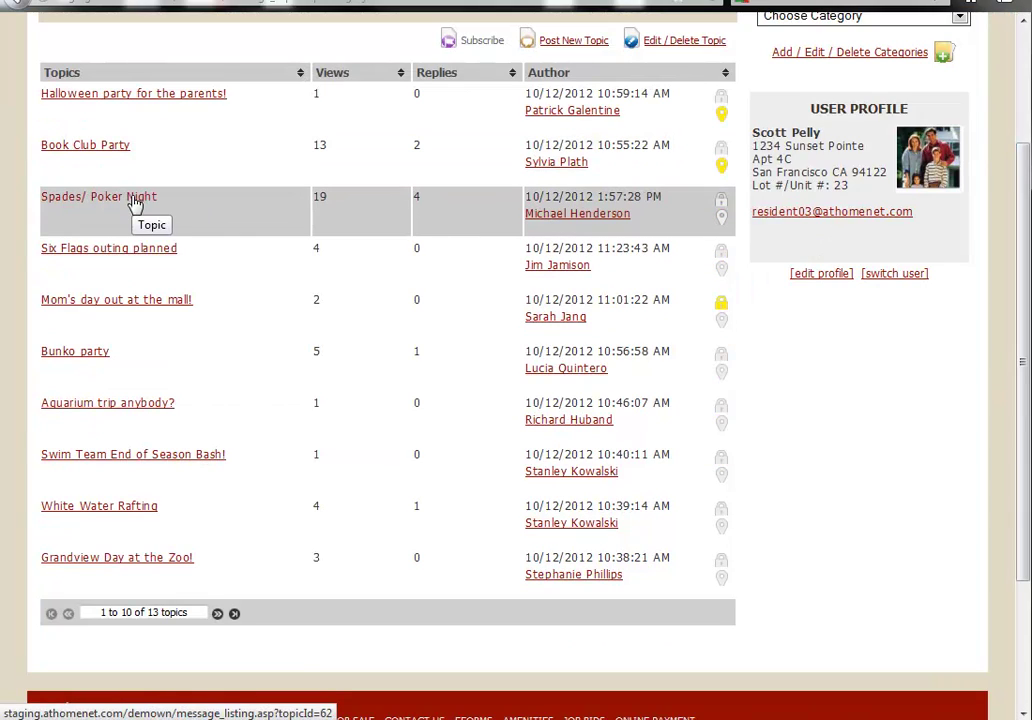
click(135, 203)
scroll(1004, 355, up, 1)
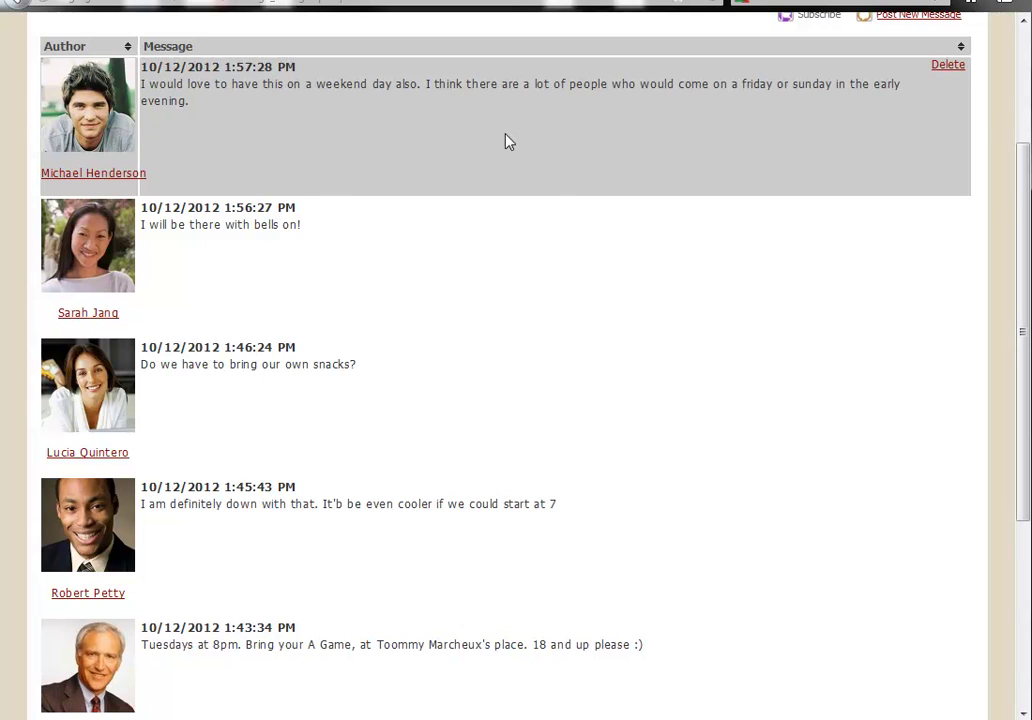
scroll(1015, 218, up, 3)
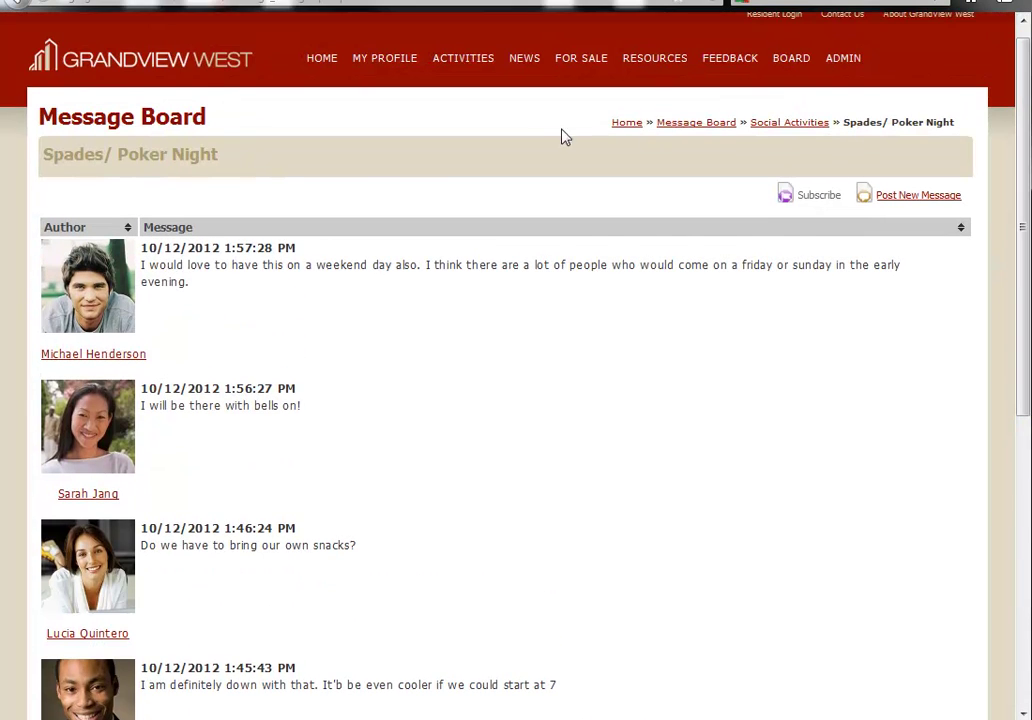
key(alt+Left)
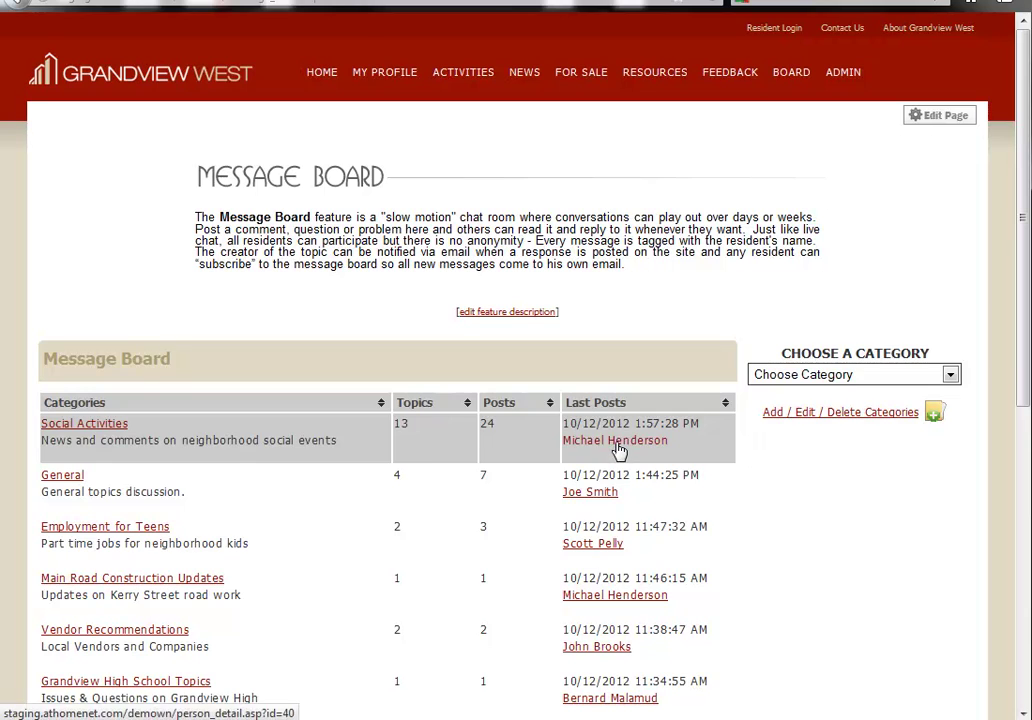
scroll(358, 196, down, 1)
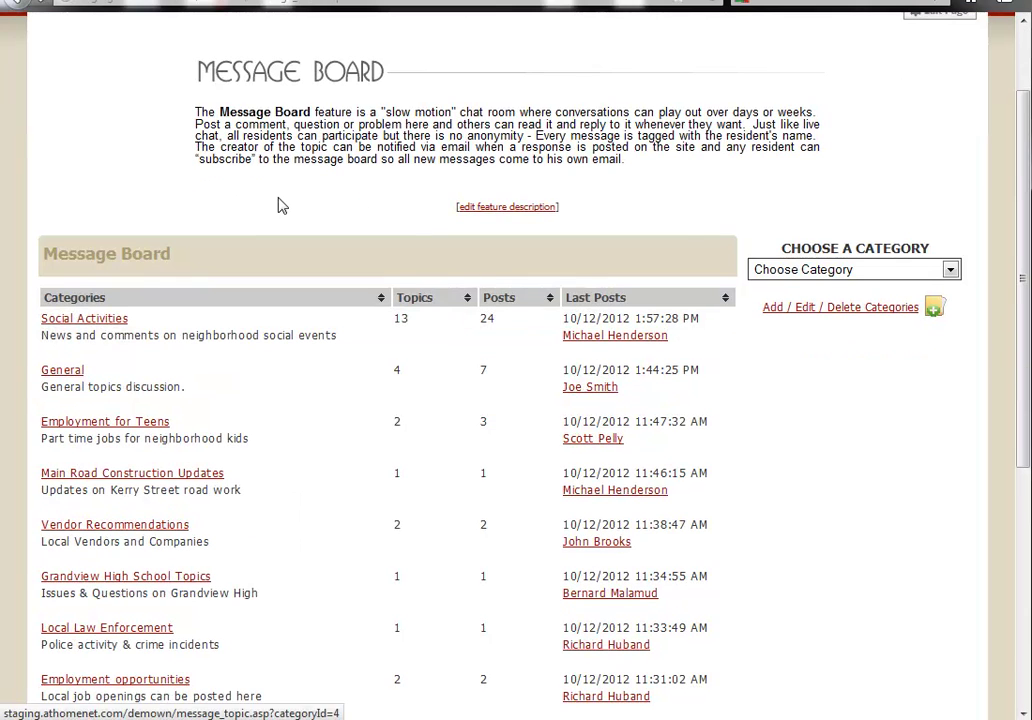
Open the Social Activities topic list and toggle a pin/lock icon so no topics stay pinned.
click(118, 321)
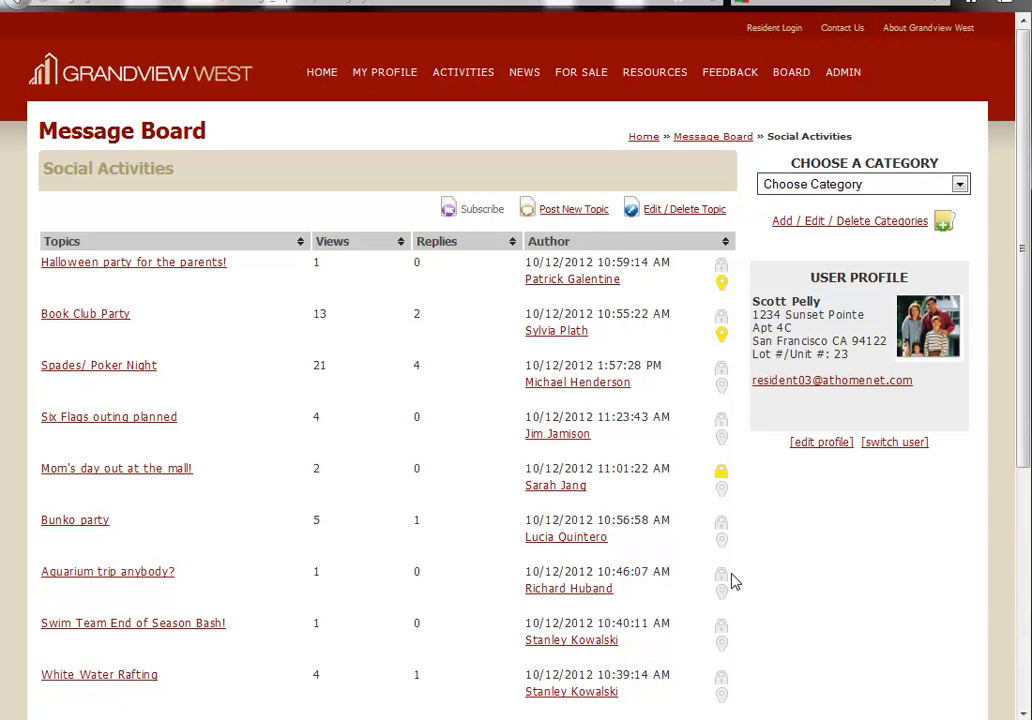
click(721, 576)
scroll(365, 586, down, 1)
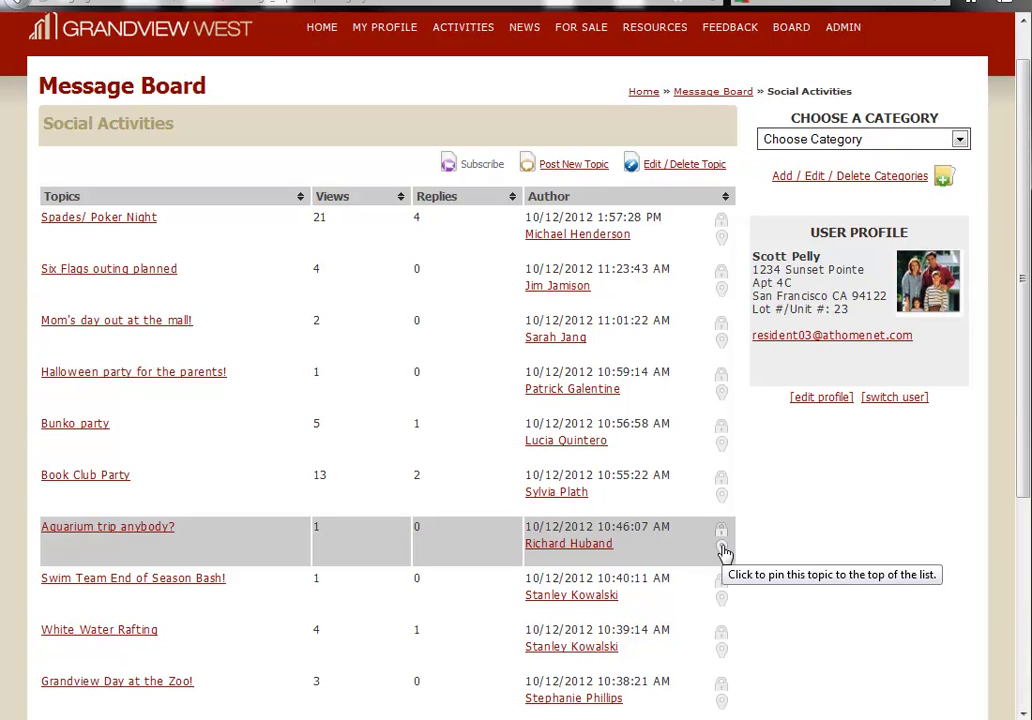
Pin 'Aquarium trip anybody?' above Spades/ Poker Night in Social Activities.
click(722, 548)
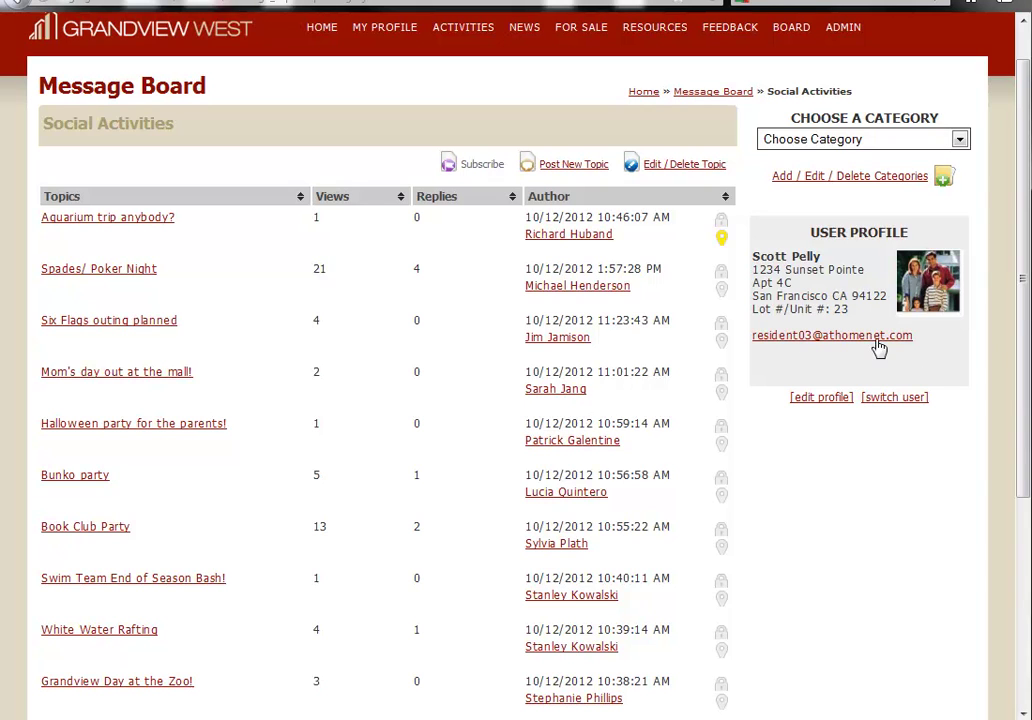
Clear the current resident's name in the User Profile box and switch to a different resident.
drag(1021, 273, 1025, 268)
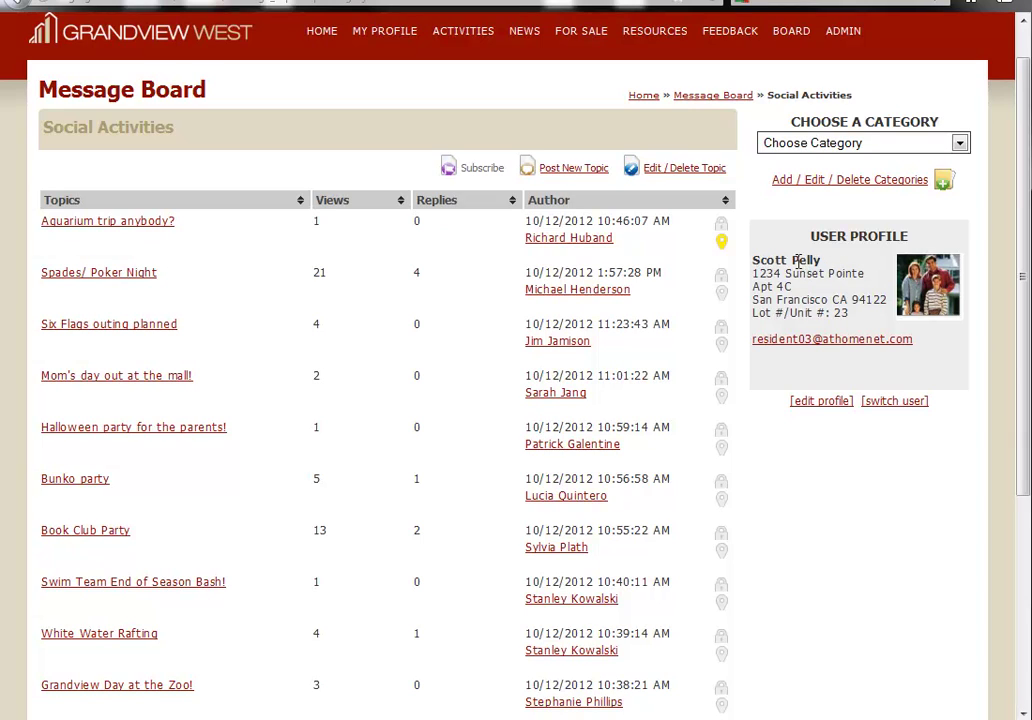
drag(822, 260, 756, 263)
click(896, 452)
click(895, 404)
scroll(316, 134, up, 1)
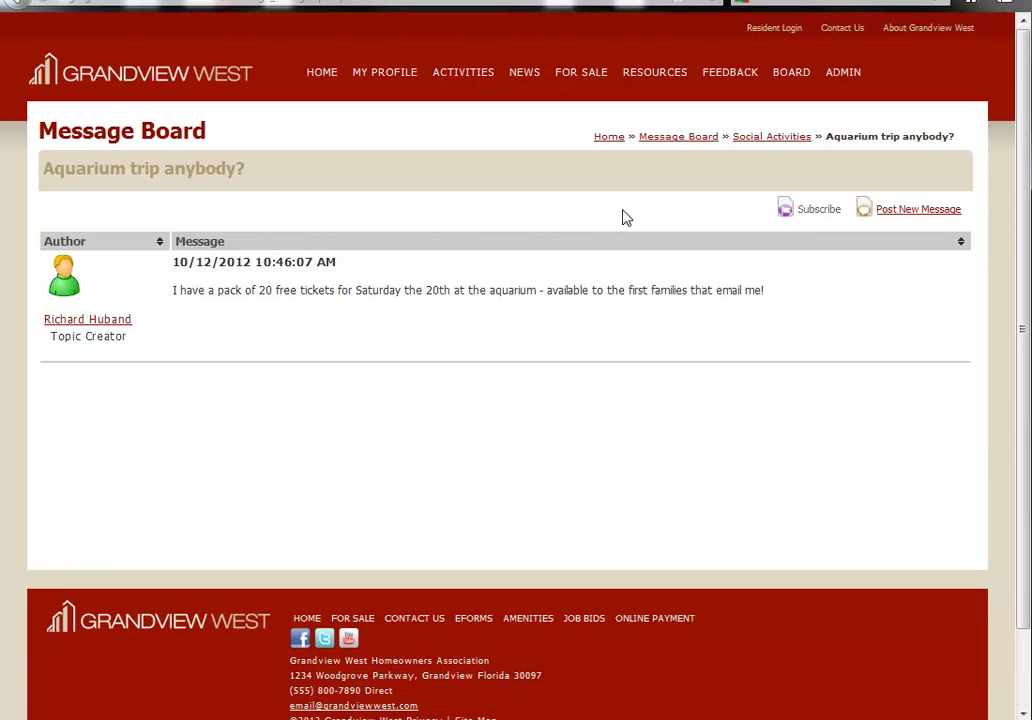
Subscribe to the 'Aquarium trip anybody?' topic and go back to the Social Activities topic list.
click(825, 214)
key(alt+Left)
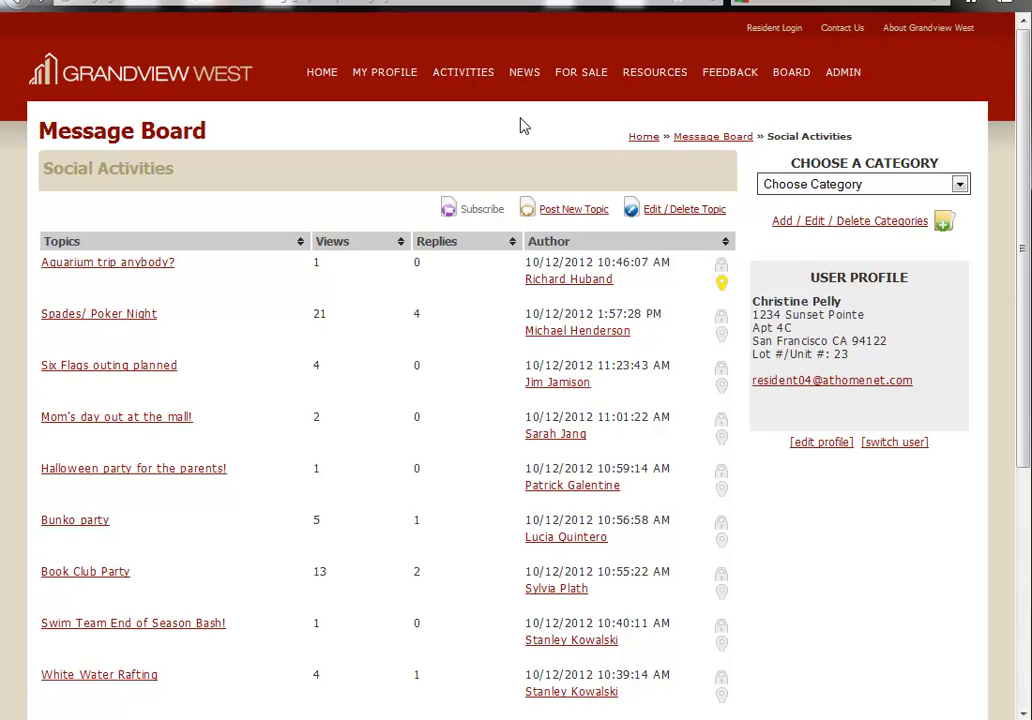
Save a new 'Children's Entertainment Committee' category for bi-monthly kids' events with View Security Level 3.
key(alt+Left)
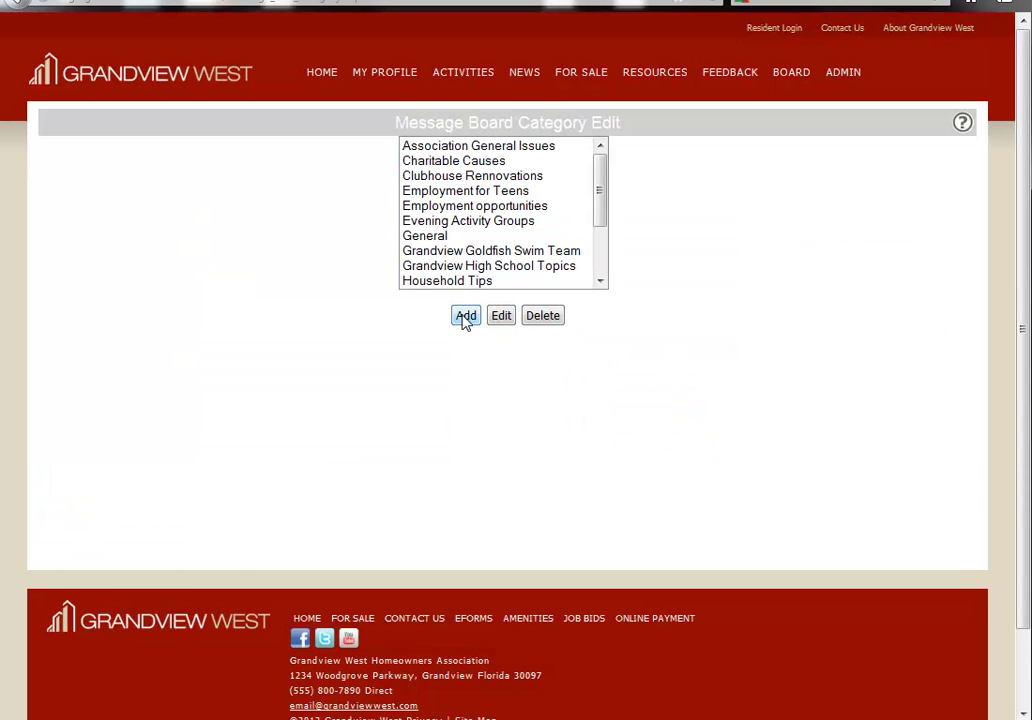
click(463, 315)
click(453, 181)
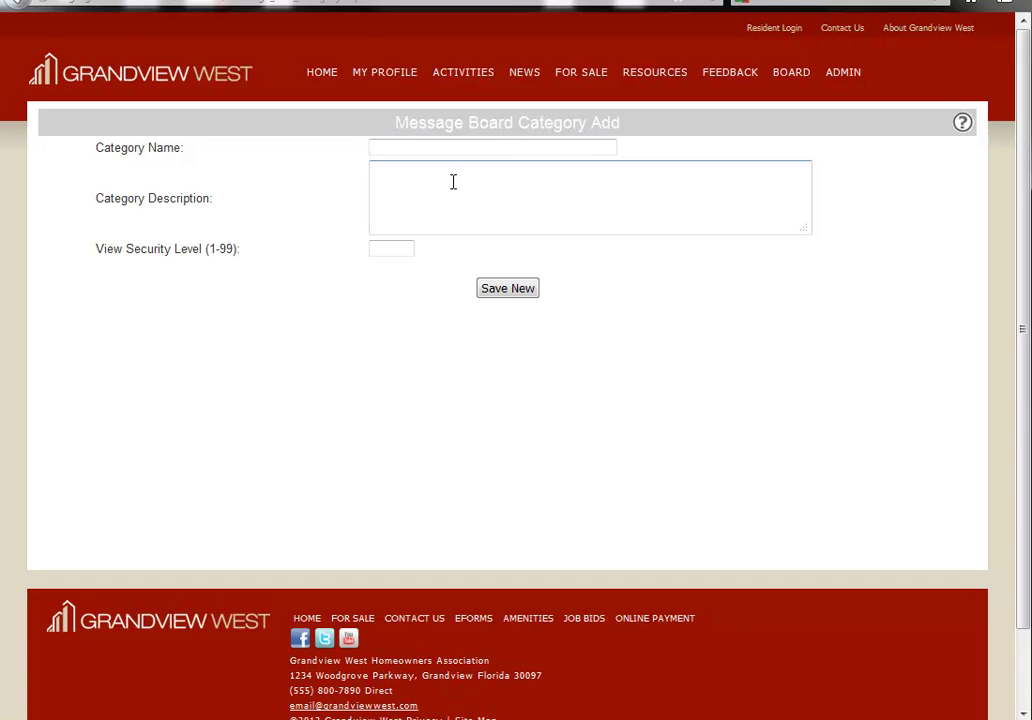
text(Children's Entertainment Committee)
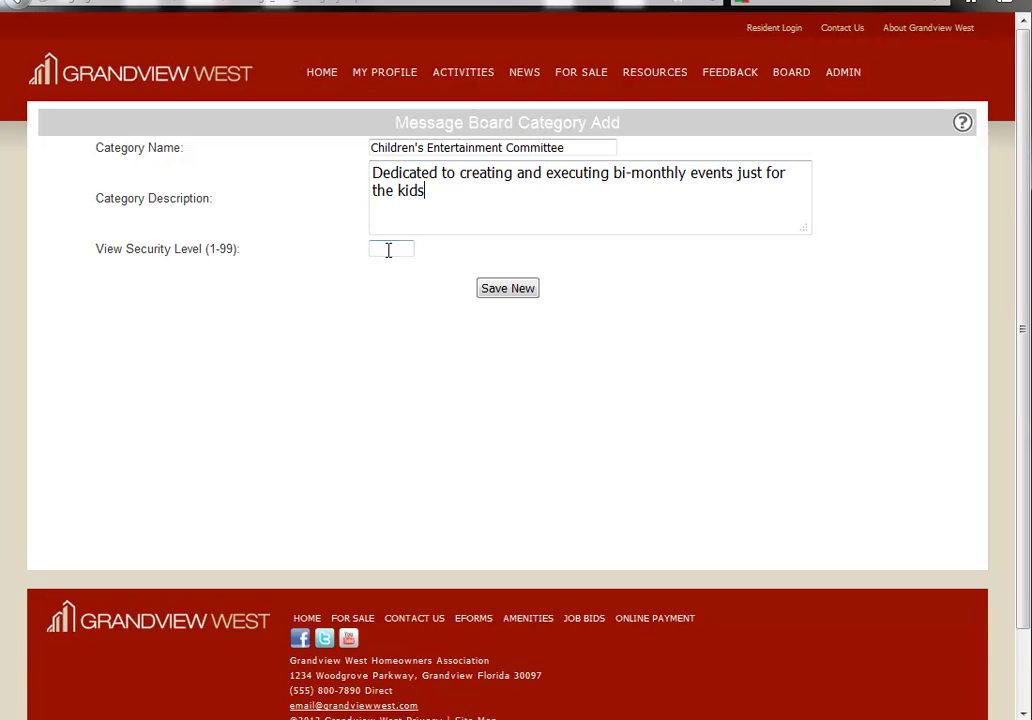
click(388, 250)
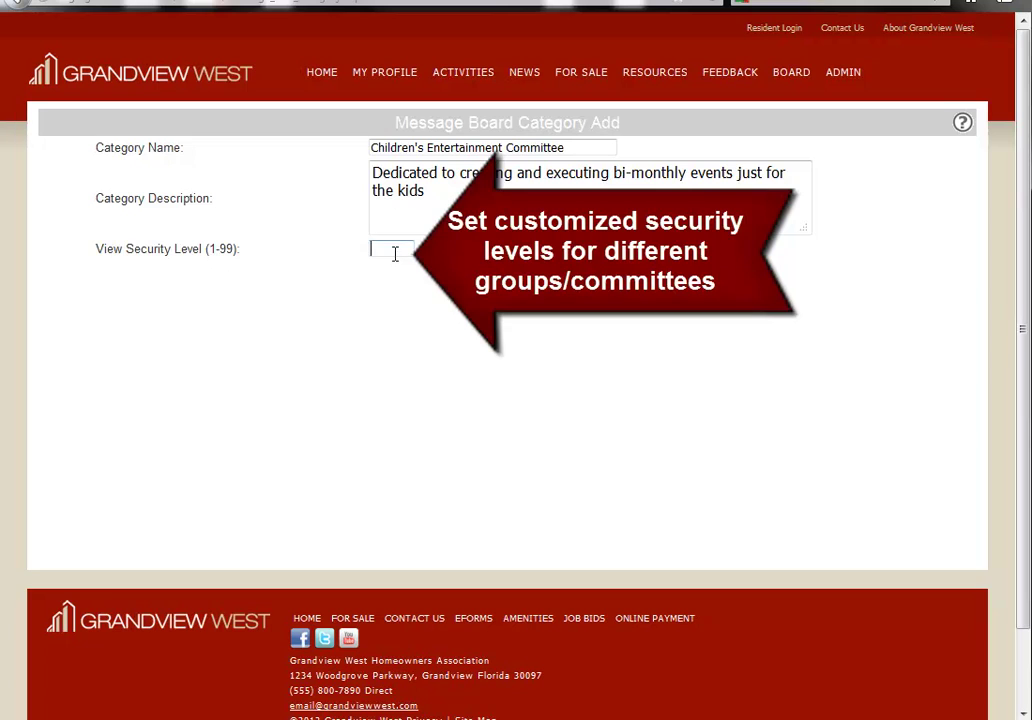
text(35)
click(507, 288)
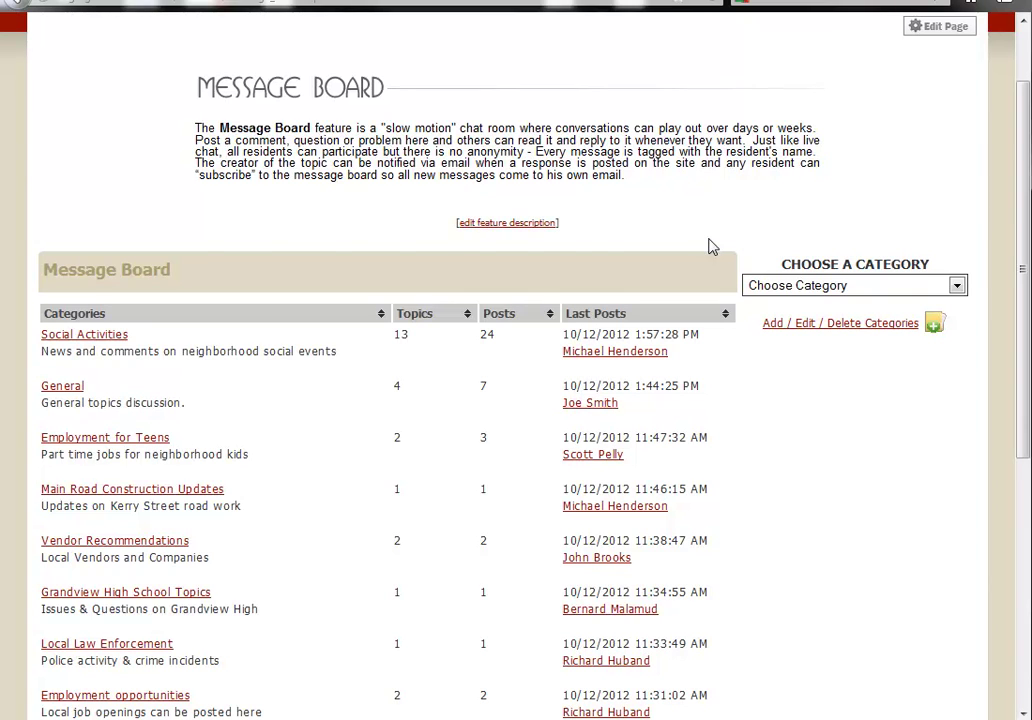
In ADMIN > Settings > Message Board Settings, switch 'Use New UP Message Board?' from Yes to No.
scroll(710, 246, up, 2)
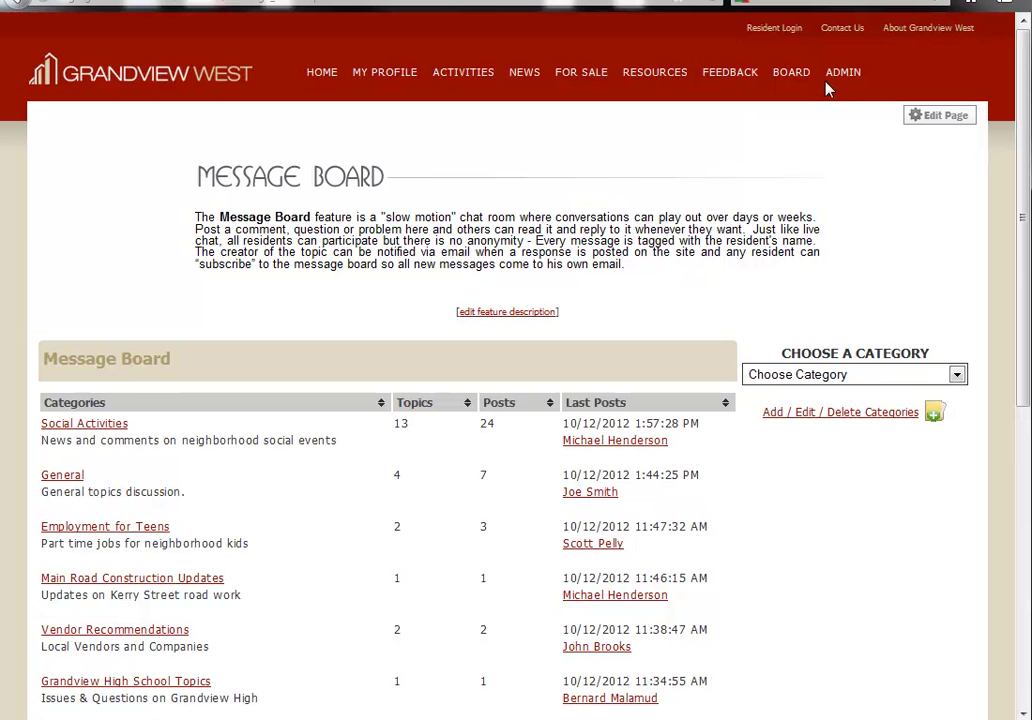
mouse_move(846, 80)
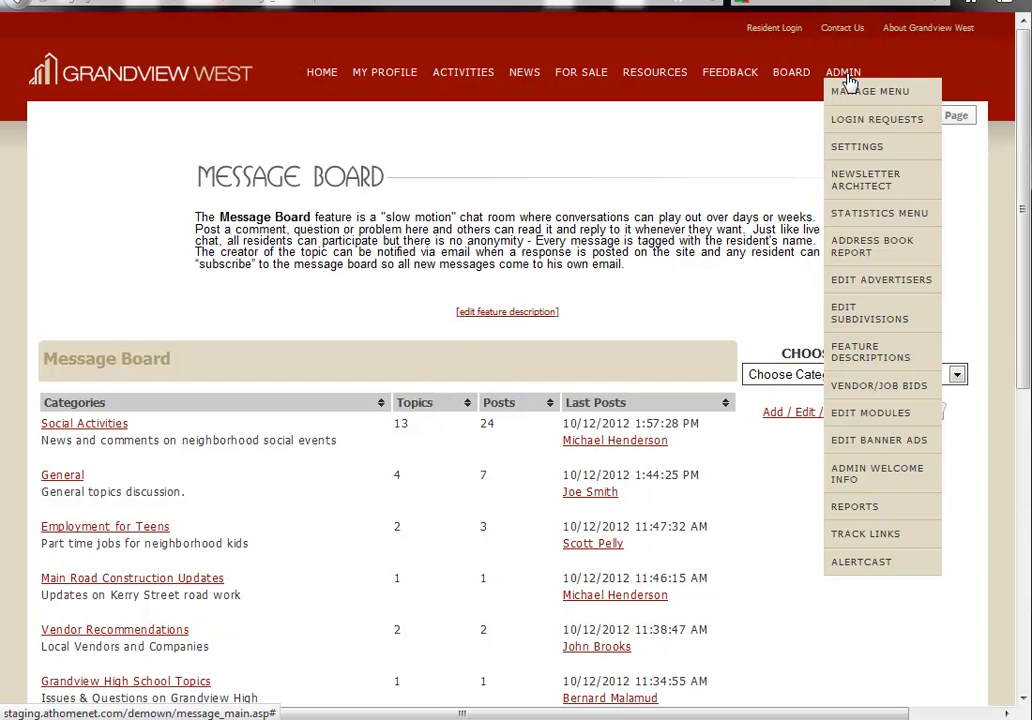
click(868, 150)
scroll(1009, 306, down, 15)
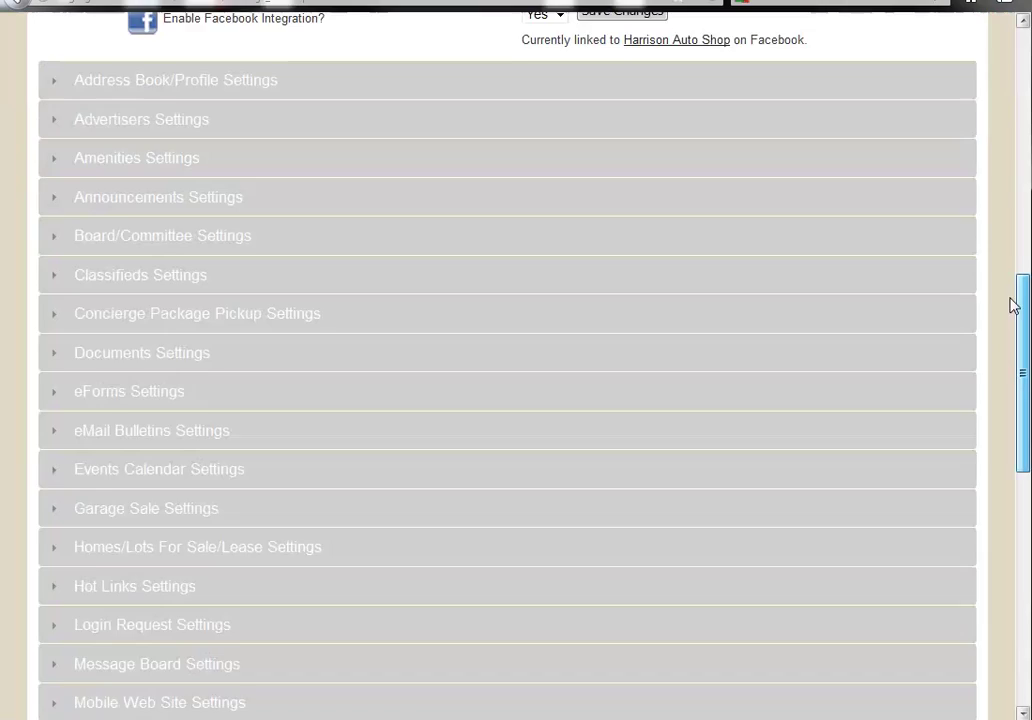
scroll(1009, 324, down, 3)
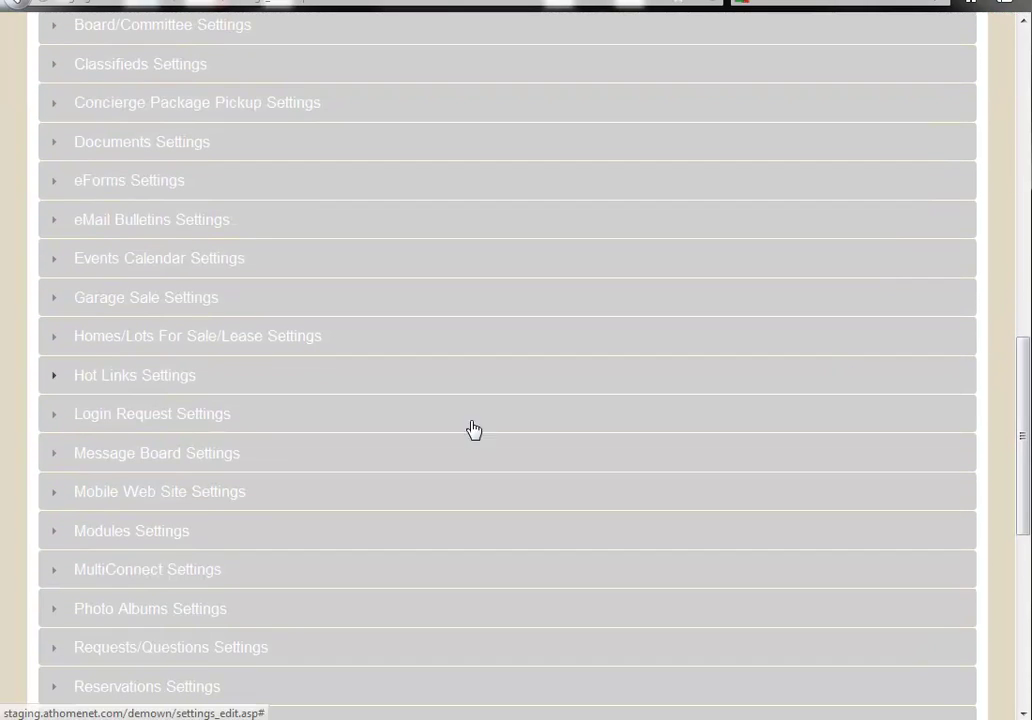
click(110, 461)
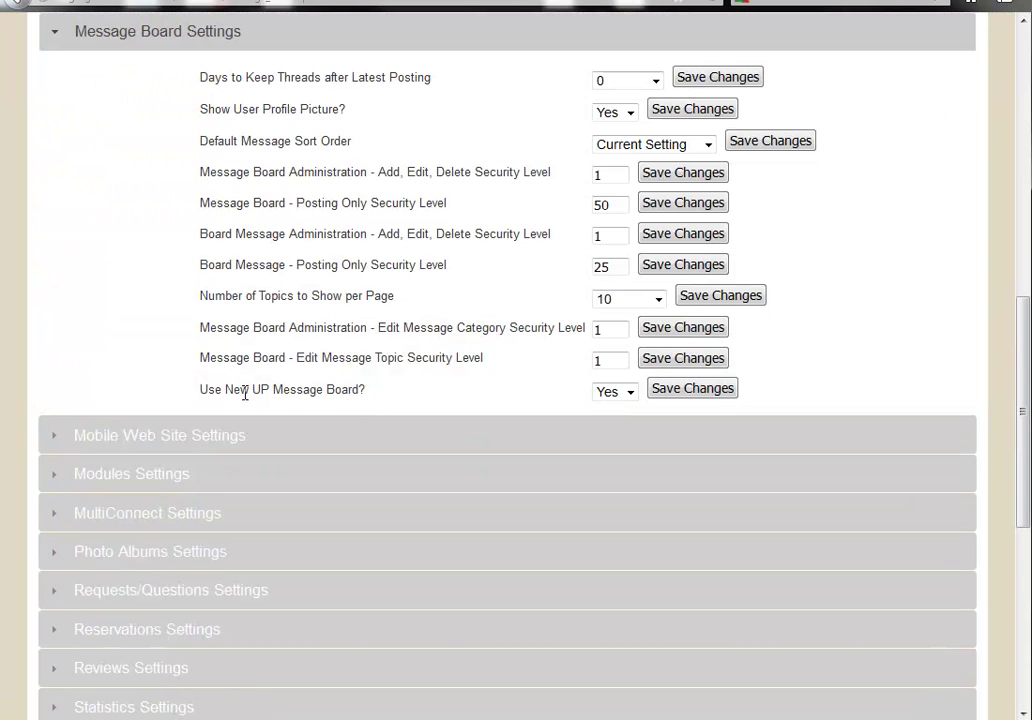
click(630, 392)
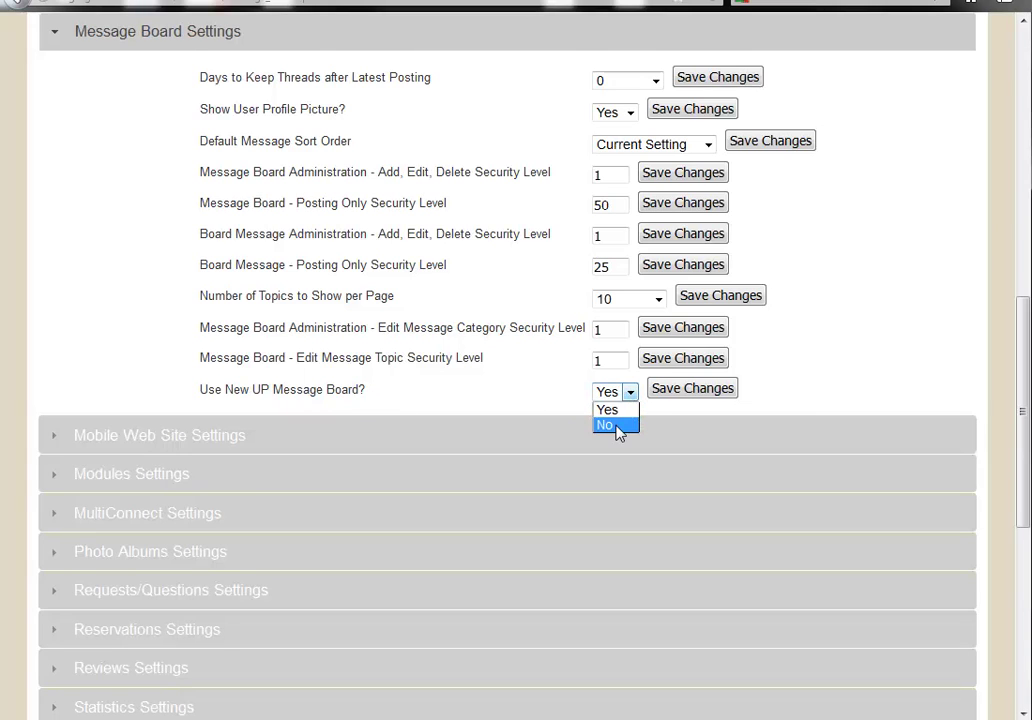
click(616, 425)
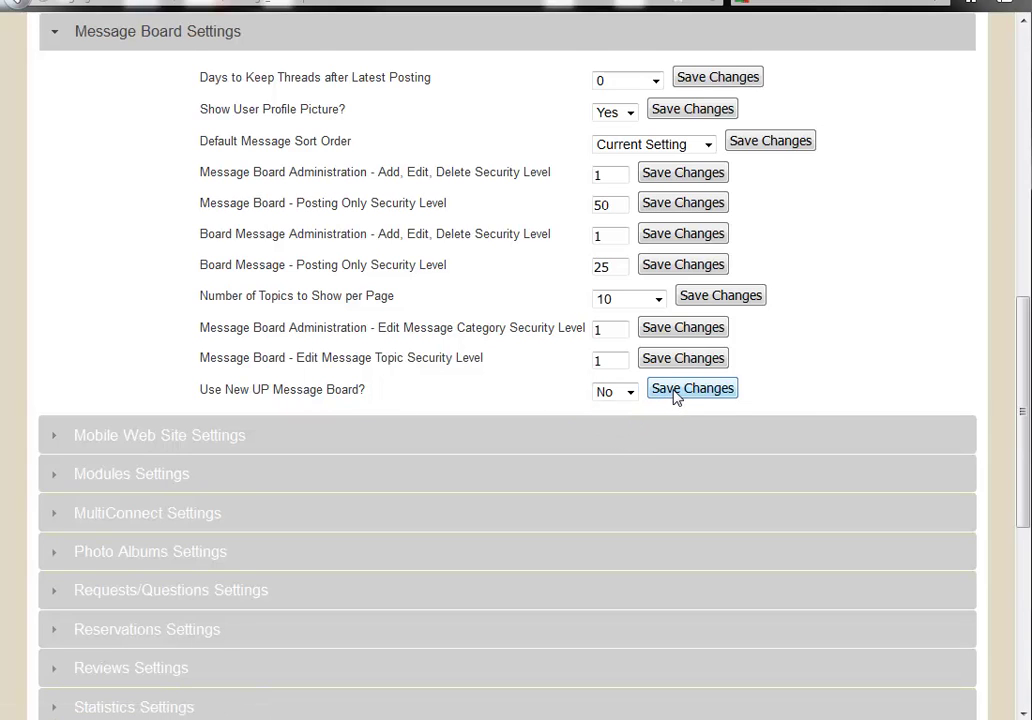